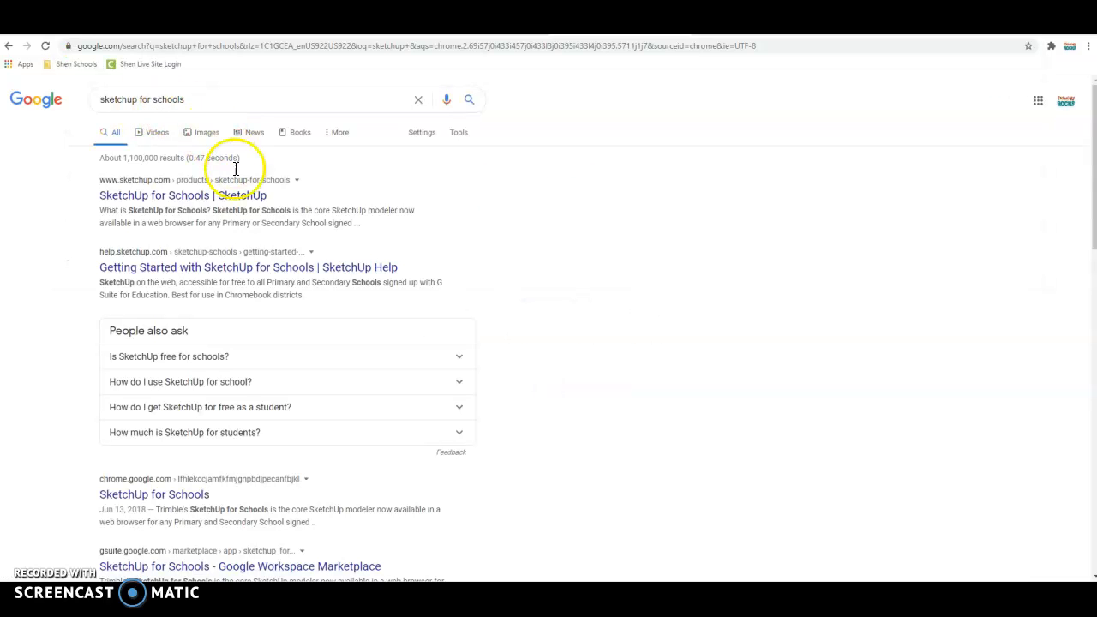
# - Open the SketchUp for Schools product page from the search results
pyautogui.click(130, 197)
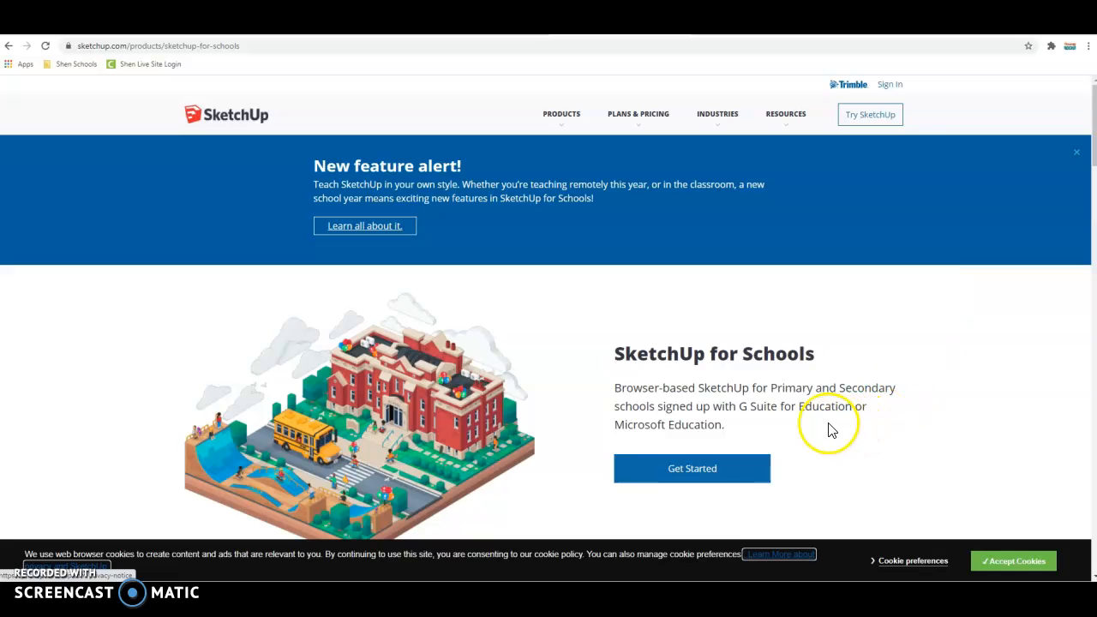
pyautogui.scroll(-2, 725, 275)
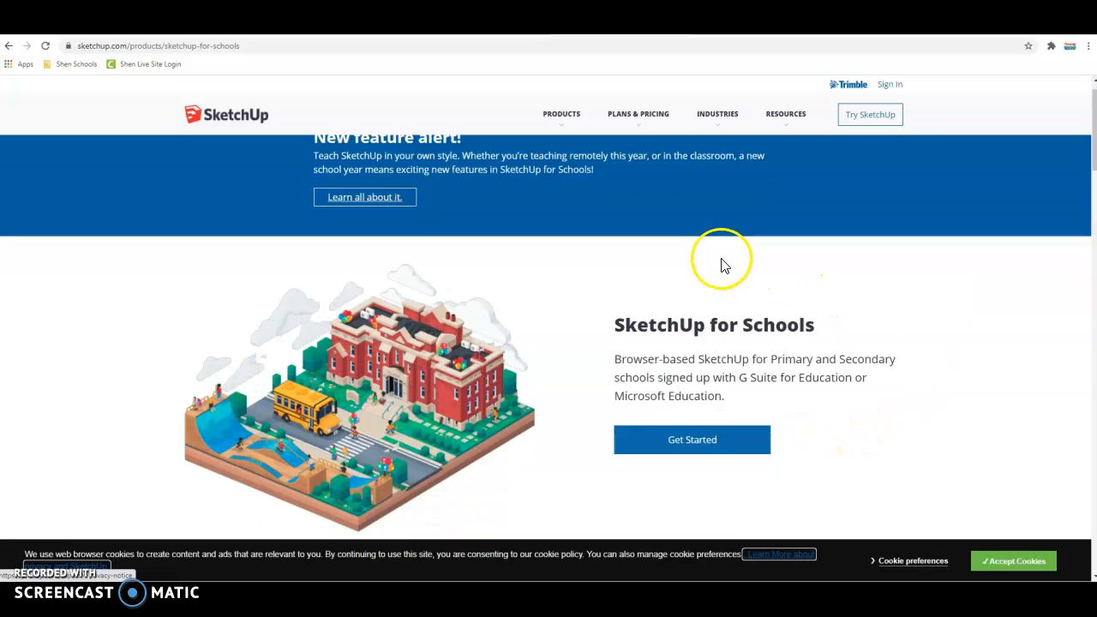
pyautogui.scroll(2, 230, 167)
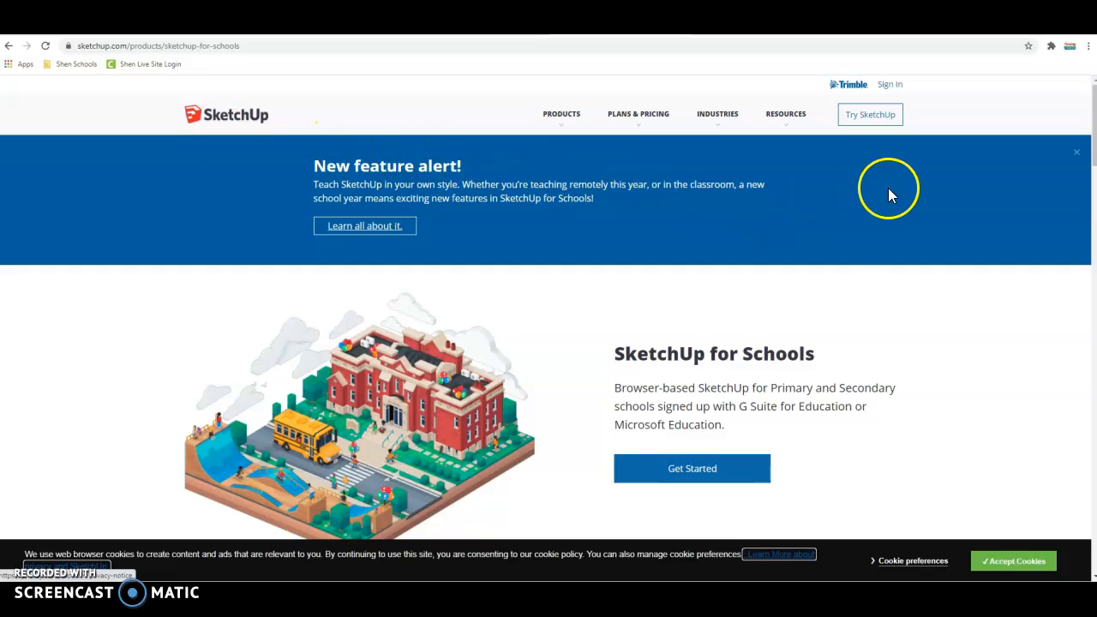
# - Start trying SketchUp and choose Primary & Secondary as the intended use
pyautogui.click(869, 117)
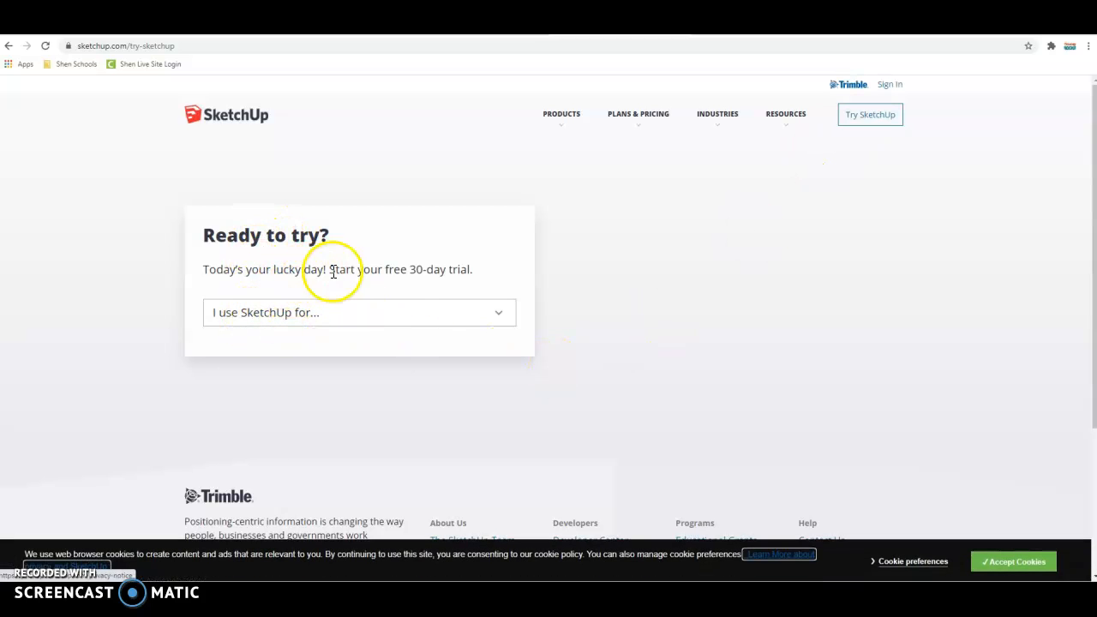
pyautogui.click(363, 319)
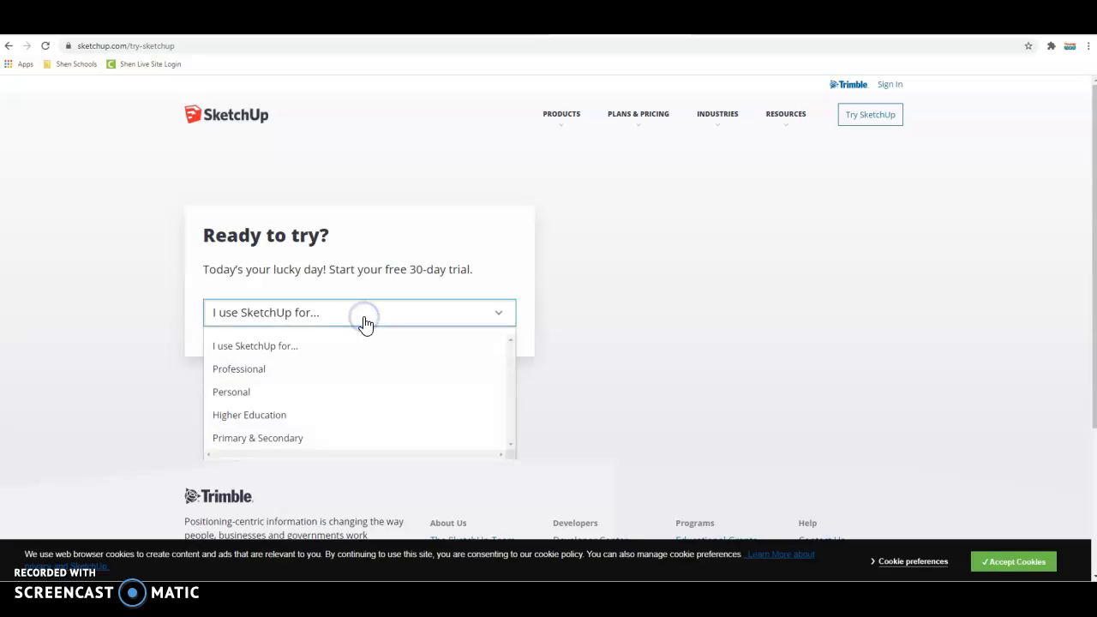
pyautogui.scroll(-2, 294, 442)
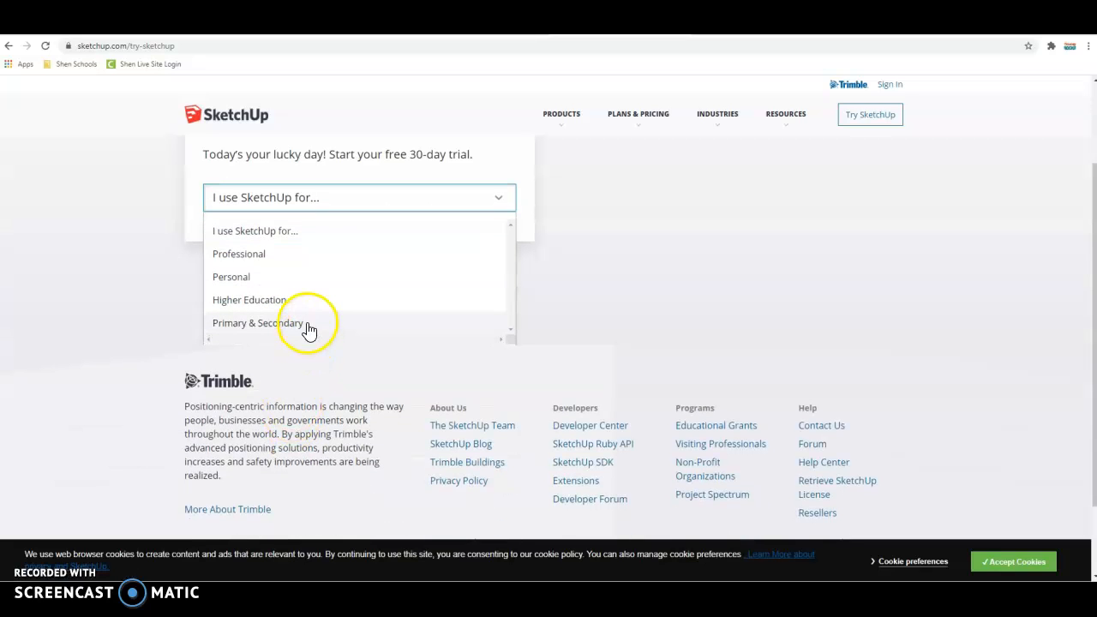
pyautogui.click(309, 328)
pyautogui.click(263, 244)
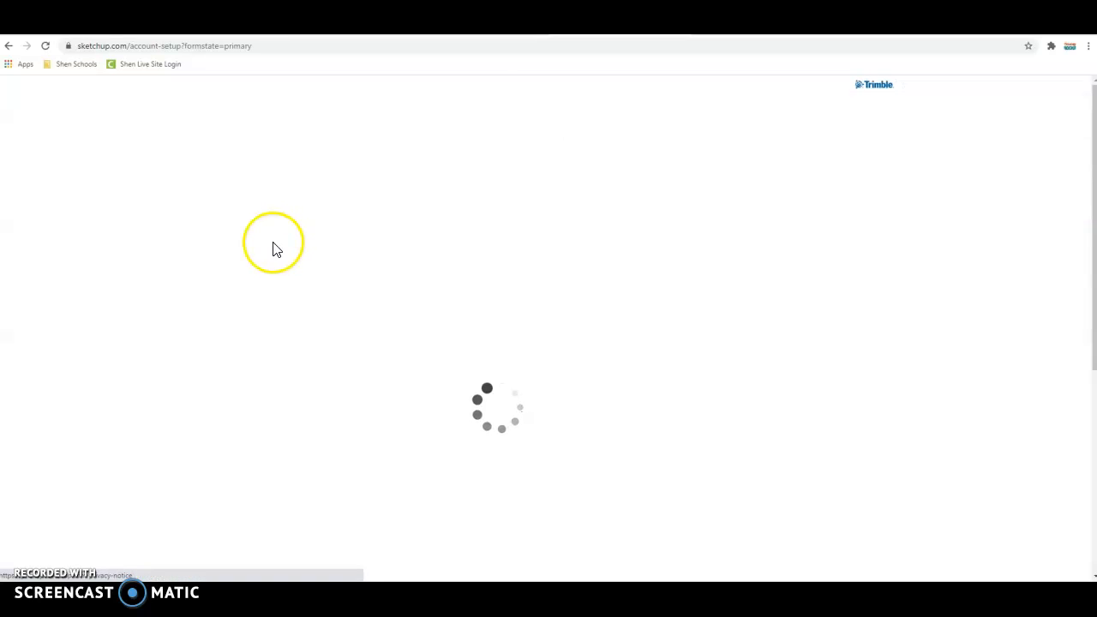
# - Answer Yes to the school's G Suite or Microsoft Education enrollment, choose the Student role, and continue to SketchUp for Schools
pyautogui.scroll(-3, 386, 262)
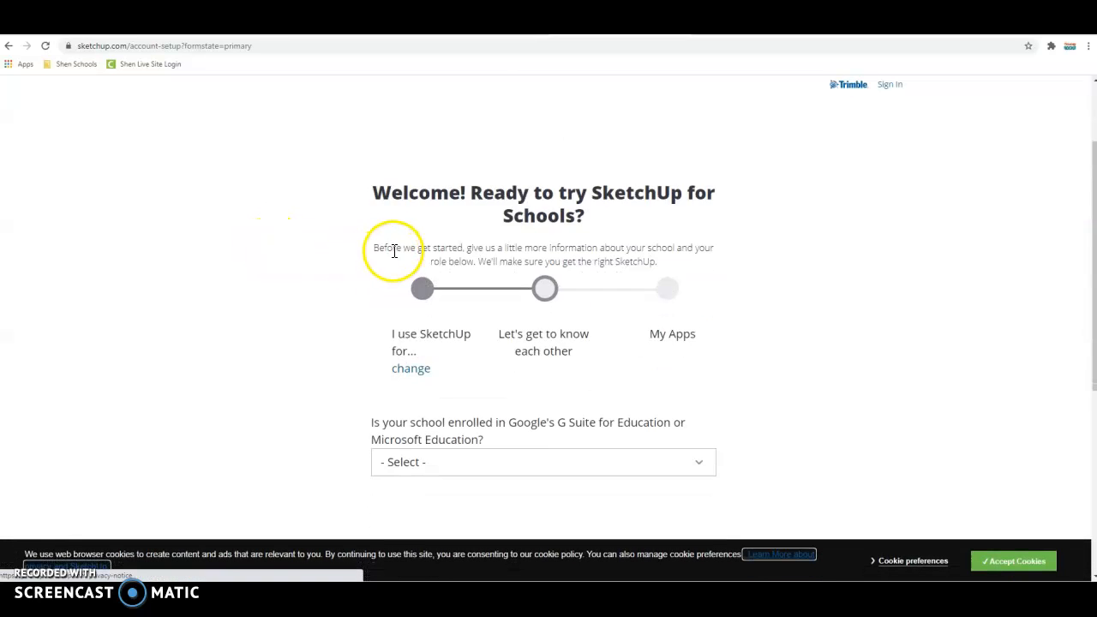
pyautogui.click(436, 350)
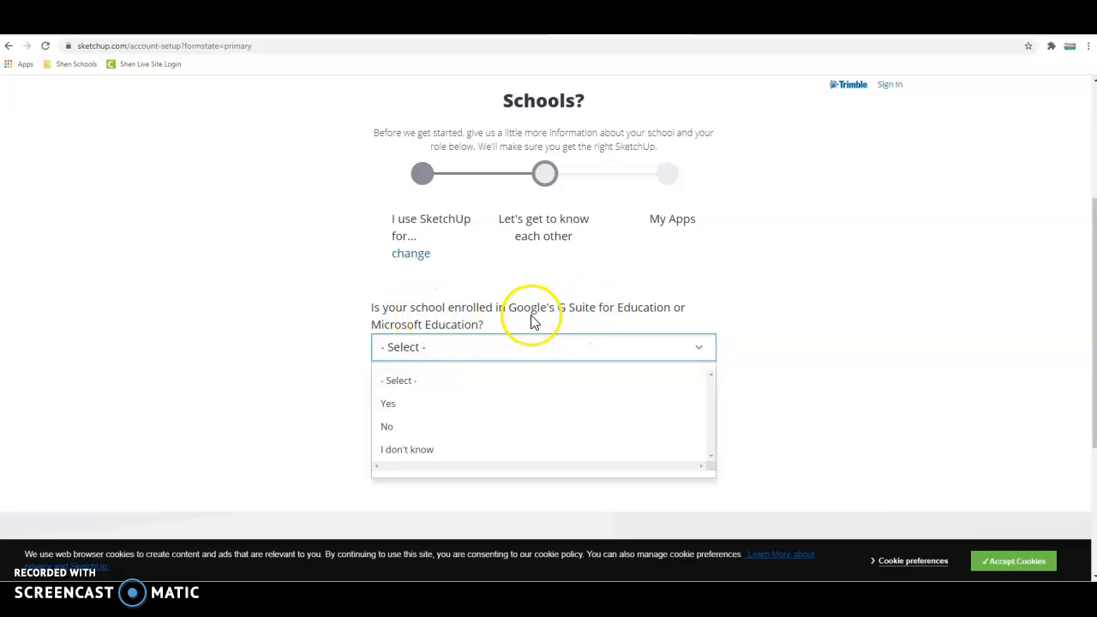
pyautogui.click(392, 405)
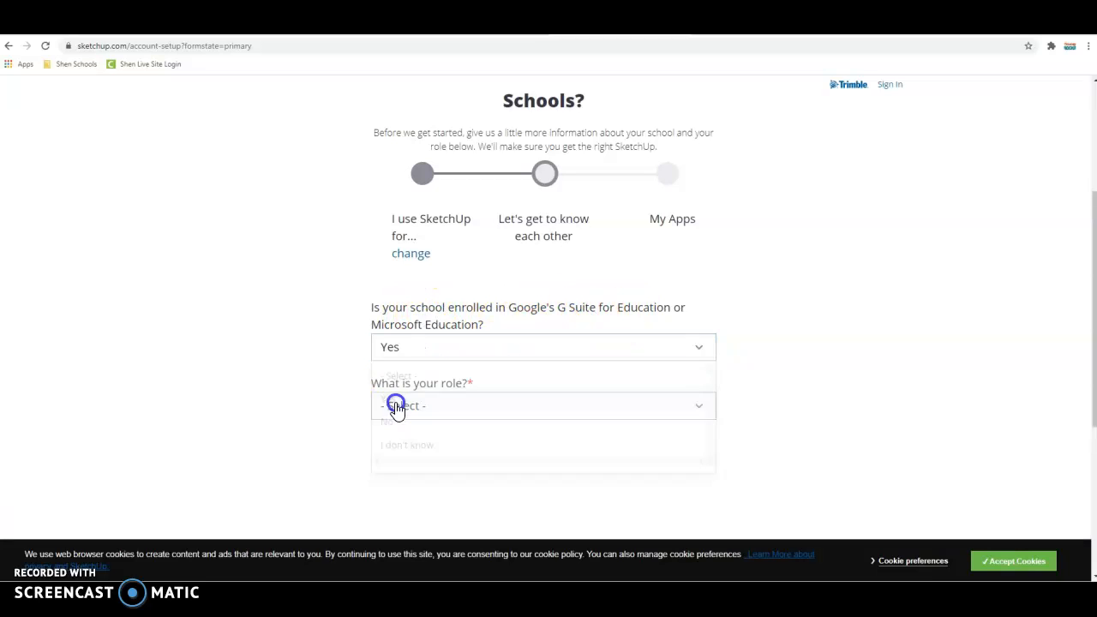
pyautogui.click(420, 410)
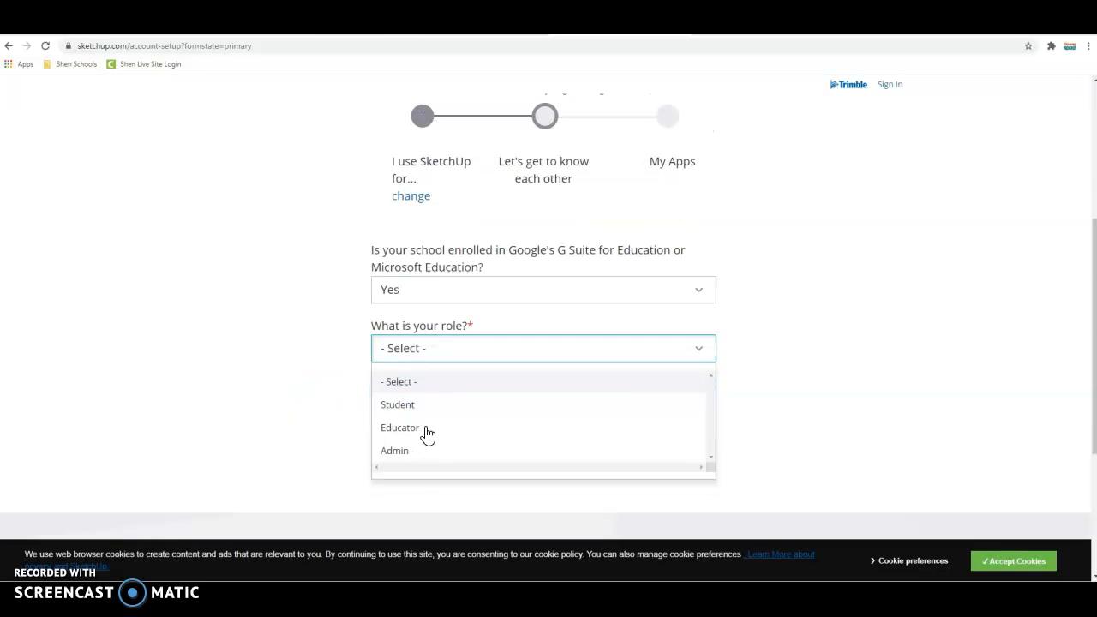
pyautogui.click(420, 410)
pyautogui.click(449, 407)
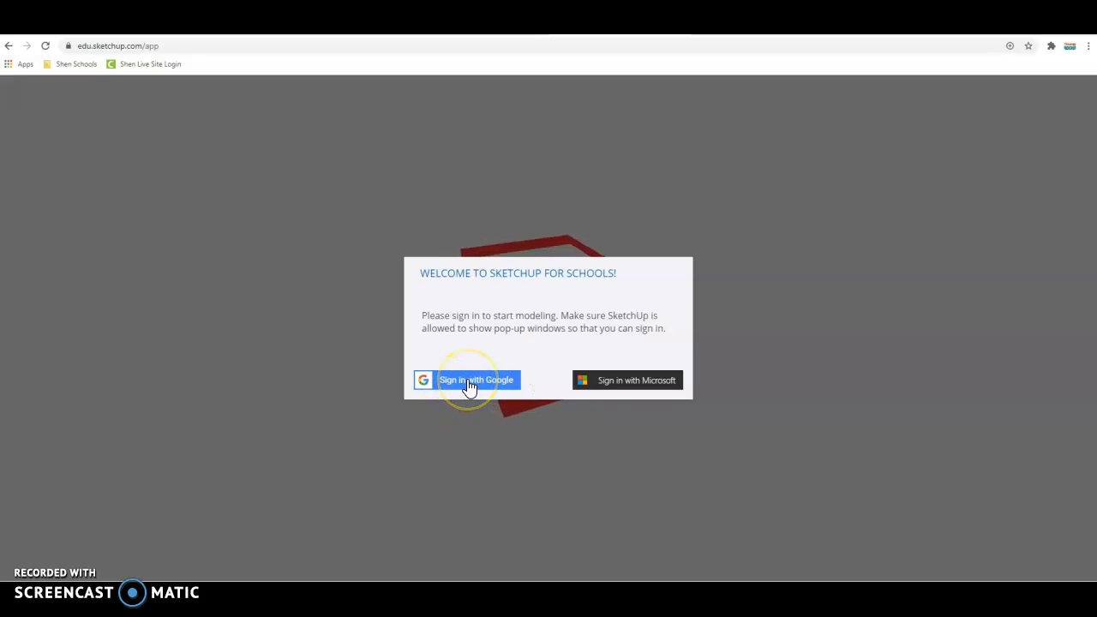
# - Sign in with Google and create a new model from the Simple Template - Feet and Inches
pyautogui.click(469, 382)
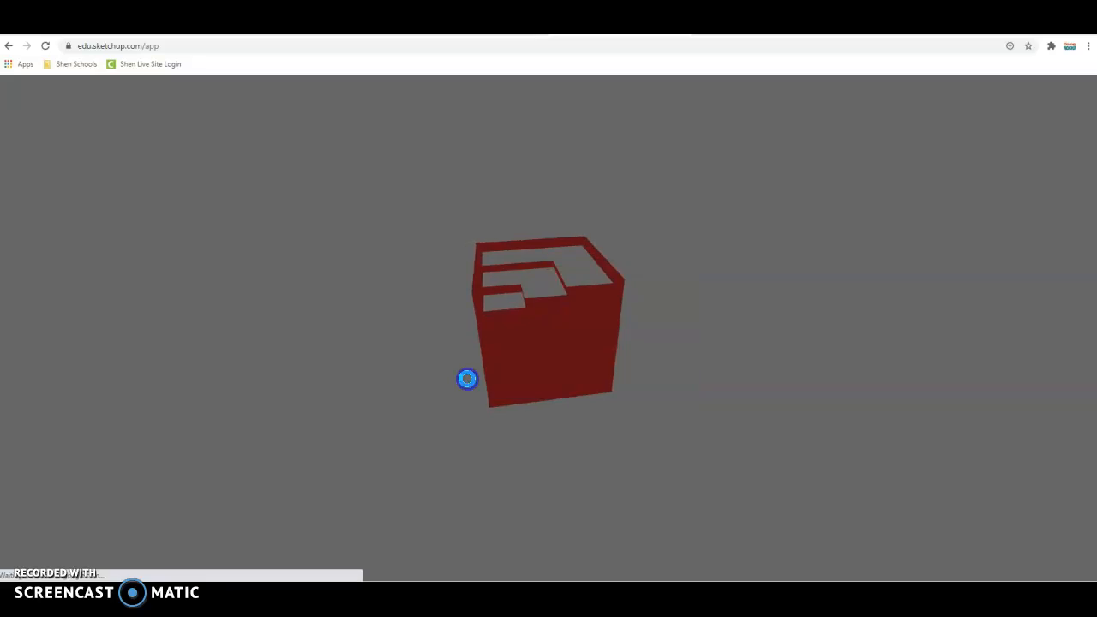
pyautogui.click(494, 310)
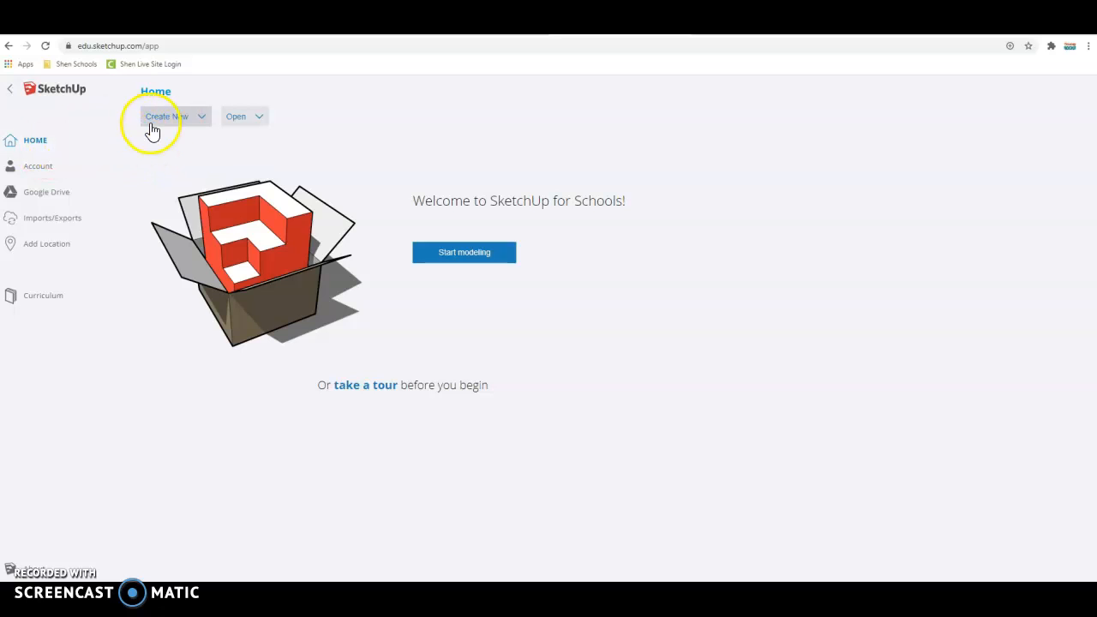
pyautogui.click(200, 119)
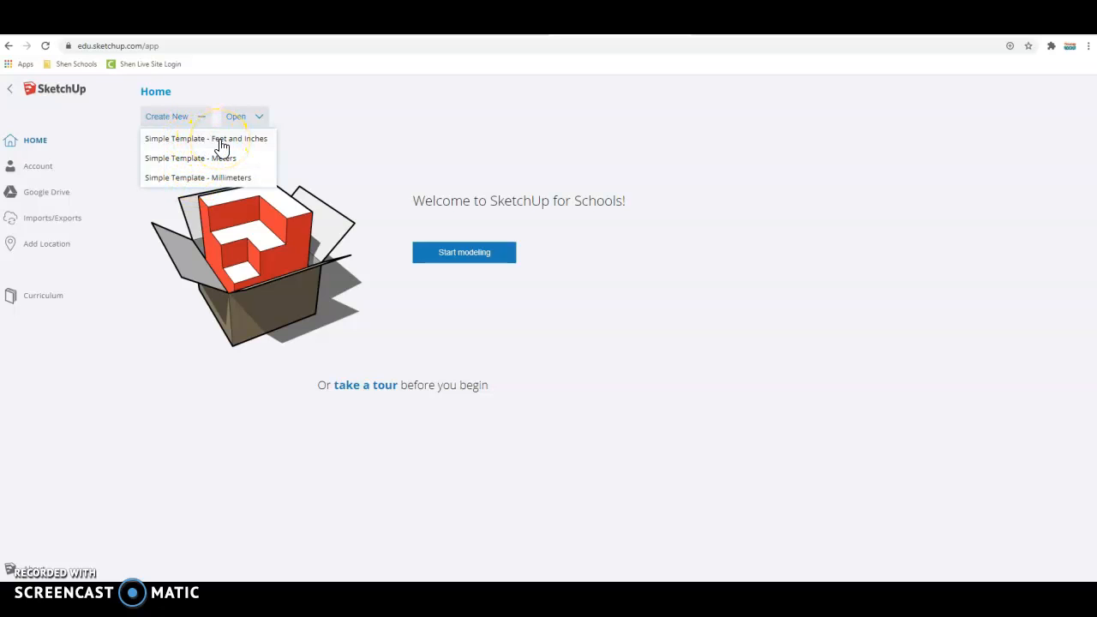
pyautogui.click(222, 142)
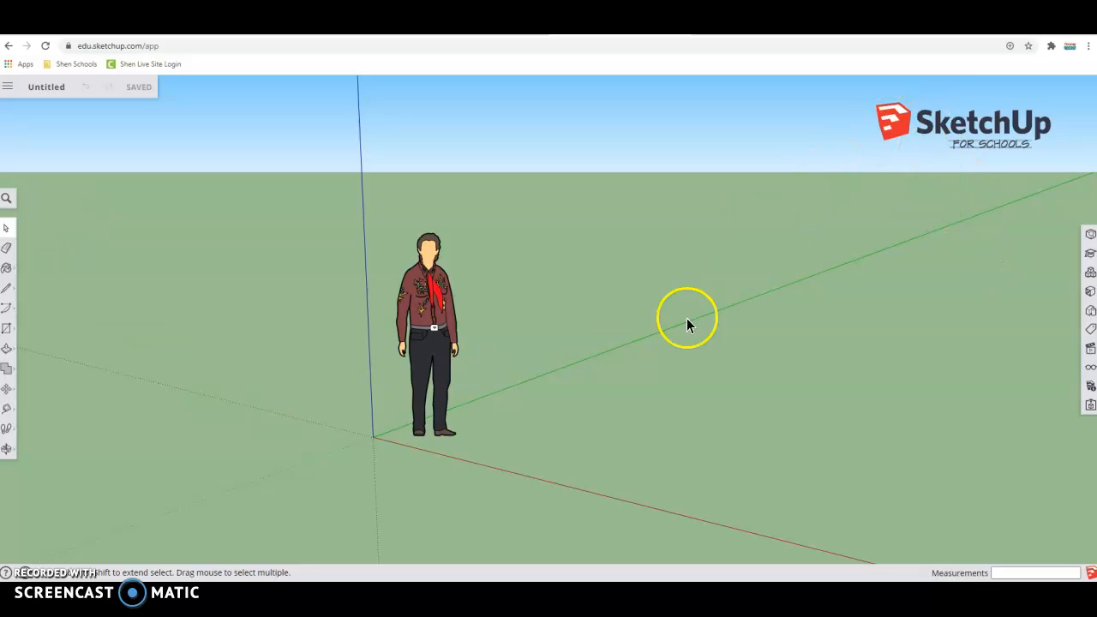
# - Delete the default person figure standing beside the axes origin
pyautogui.click(435, 320)
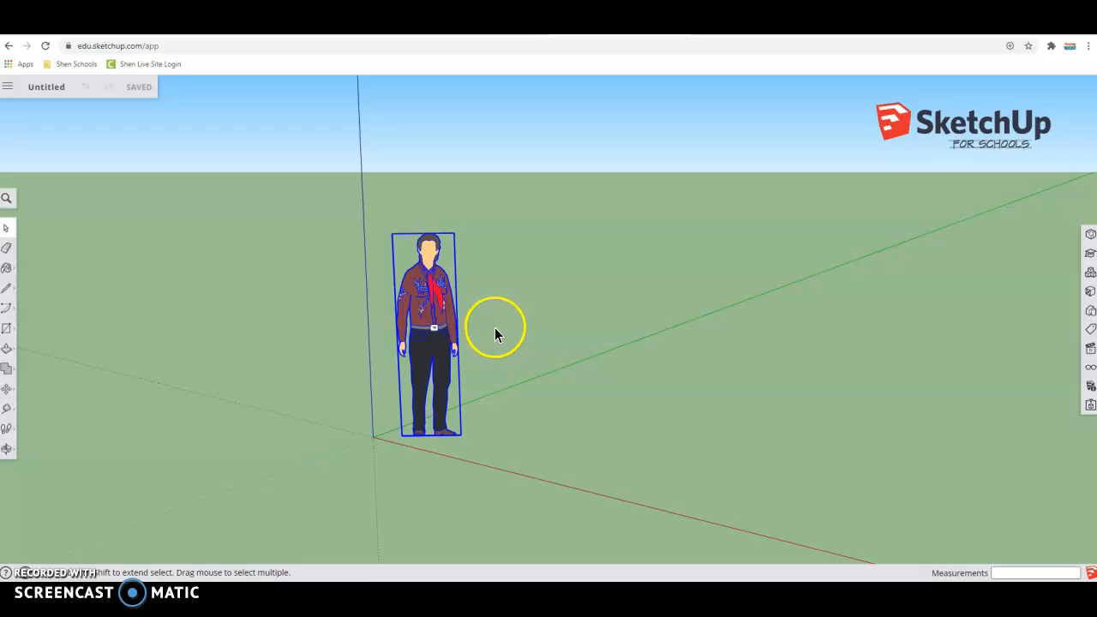
pyautogui.press('Delete')
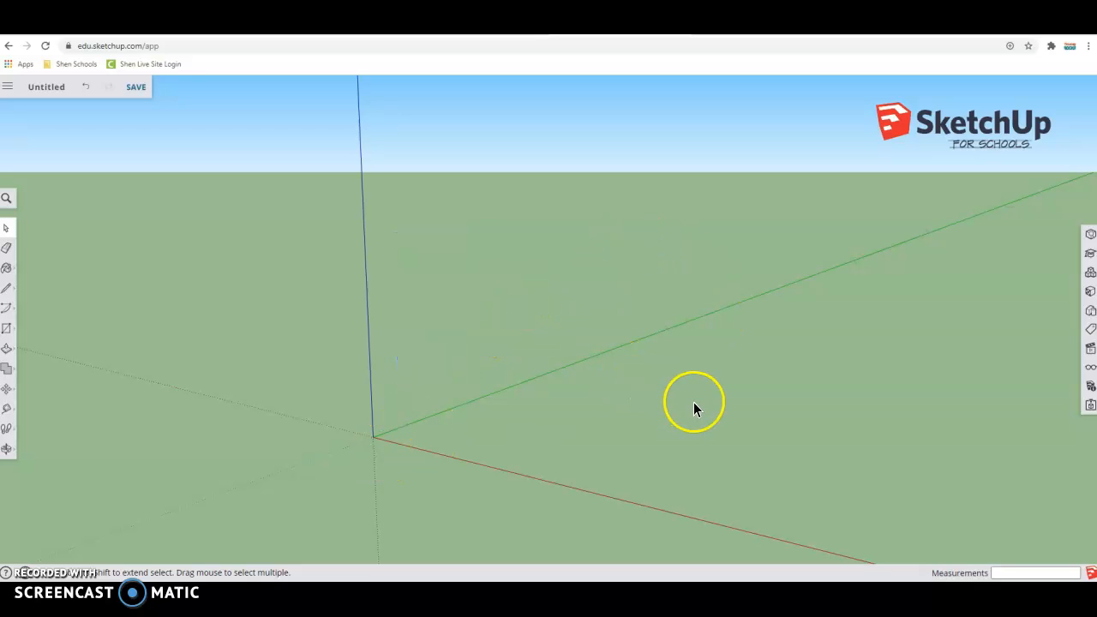
pyautogui.rightClick(711, 381)
pyautogui.click(652, 347)
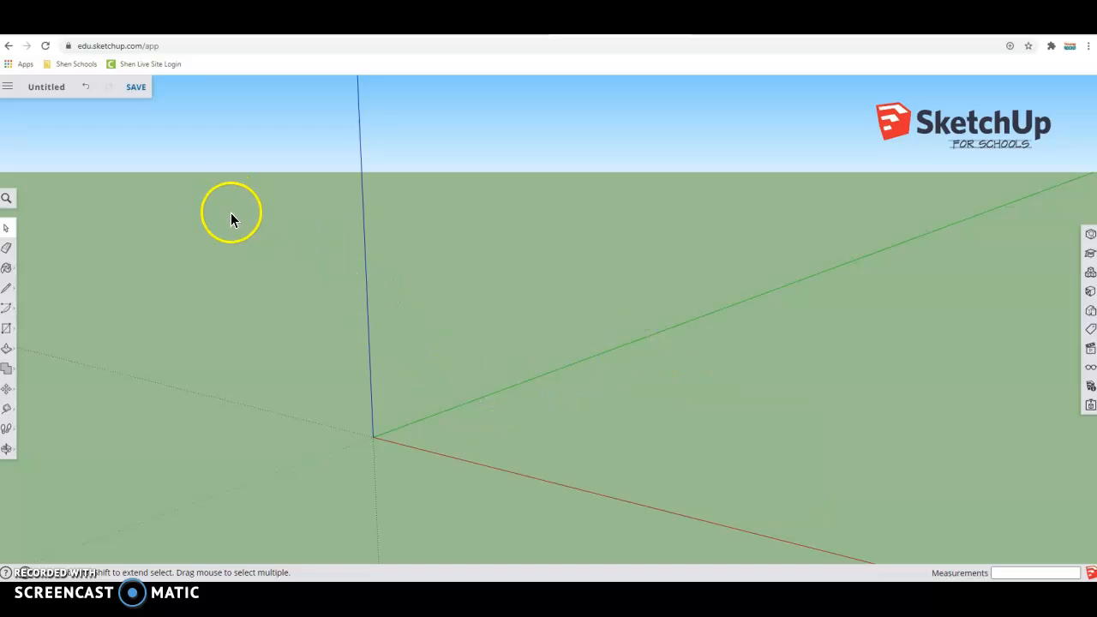
pyautogui.click(575, 411)
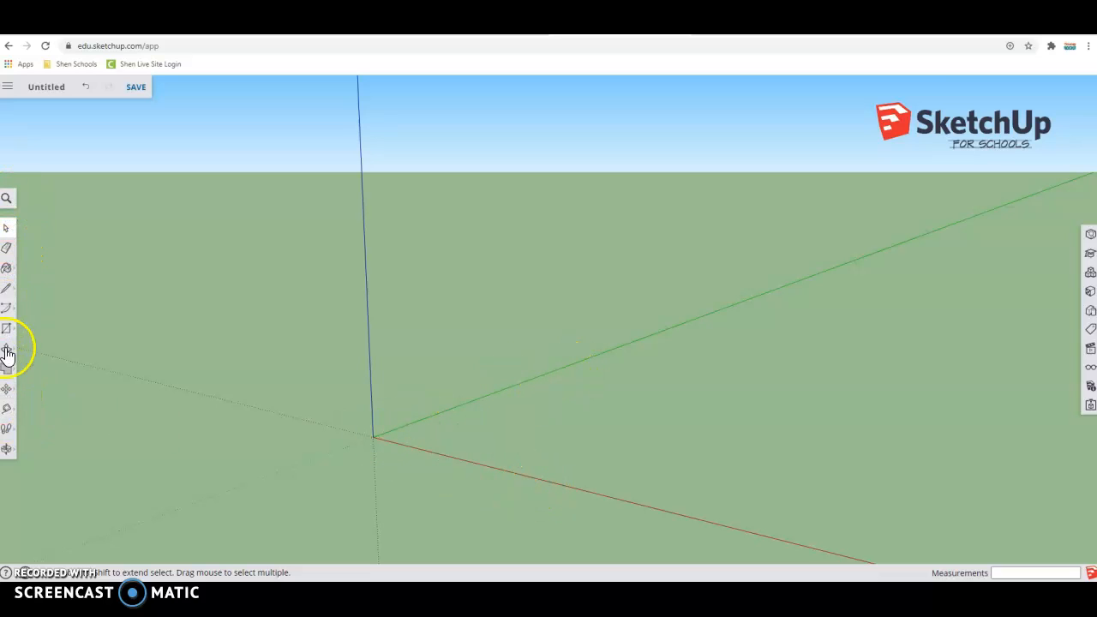
# - Orbit the view slightly around the axes origin and return to the Select tool
pyautogui.click(7, 451)
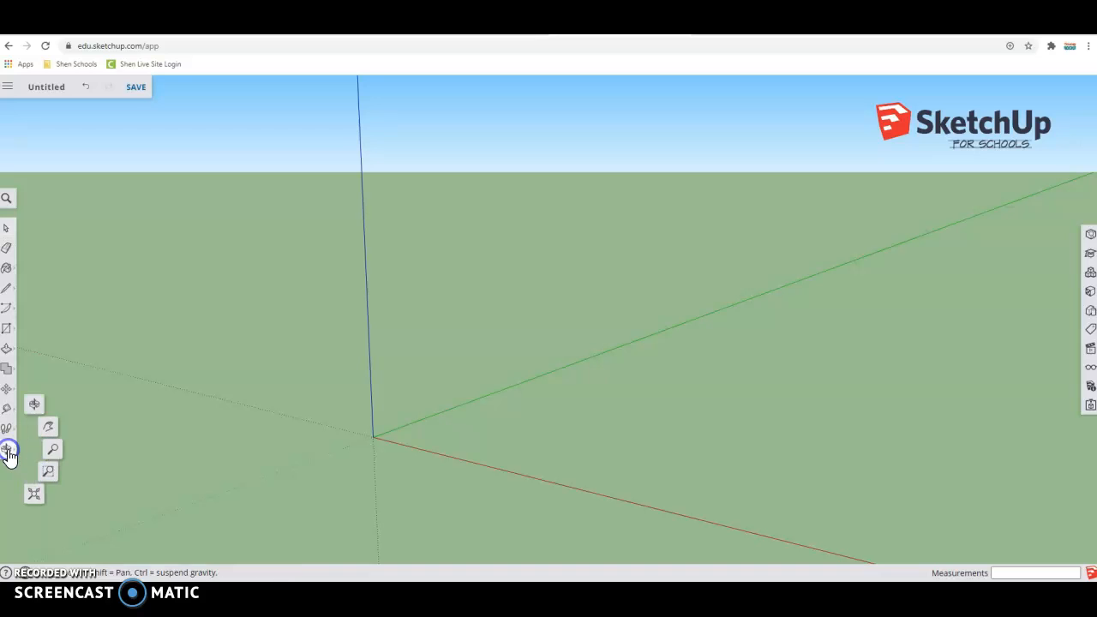
pyautogui.click(36, 405)
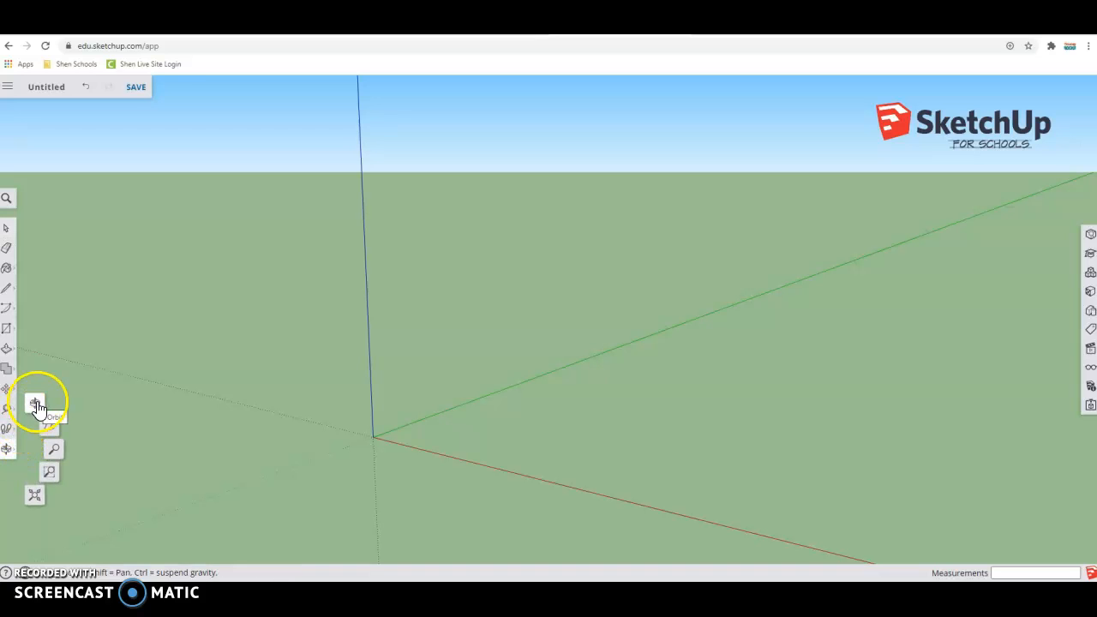
pyautogui.click(55, 450)
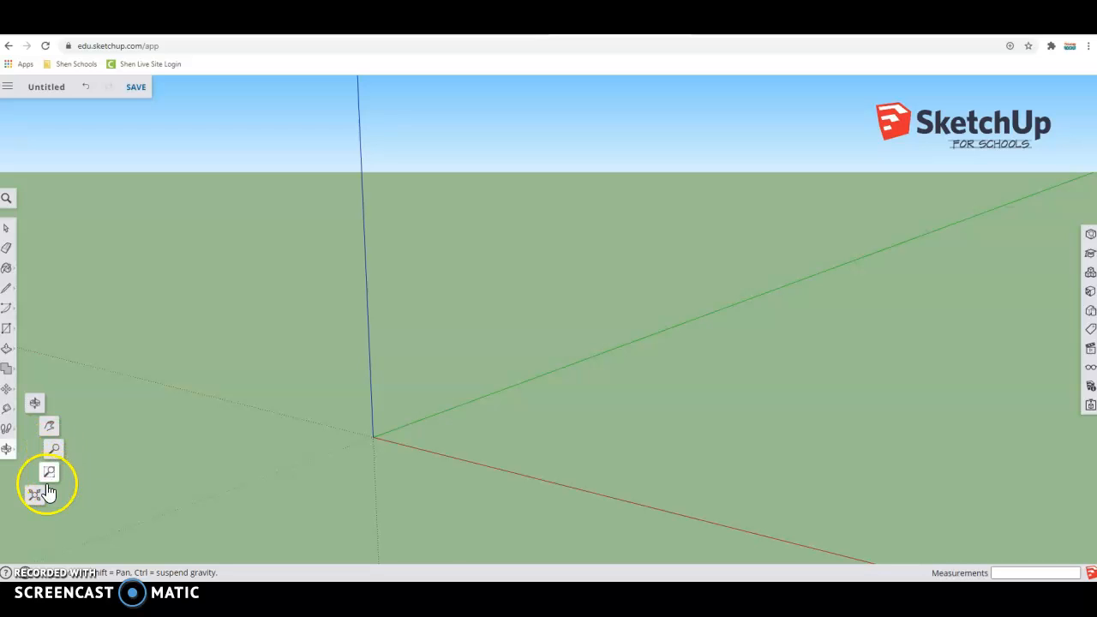
pyautogui.click(36, 405)
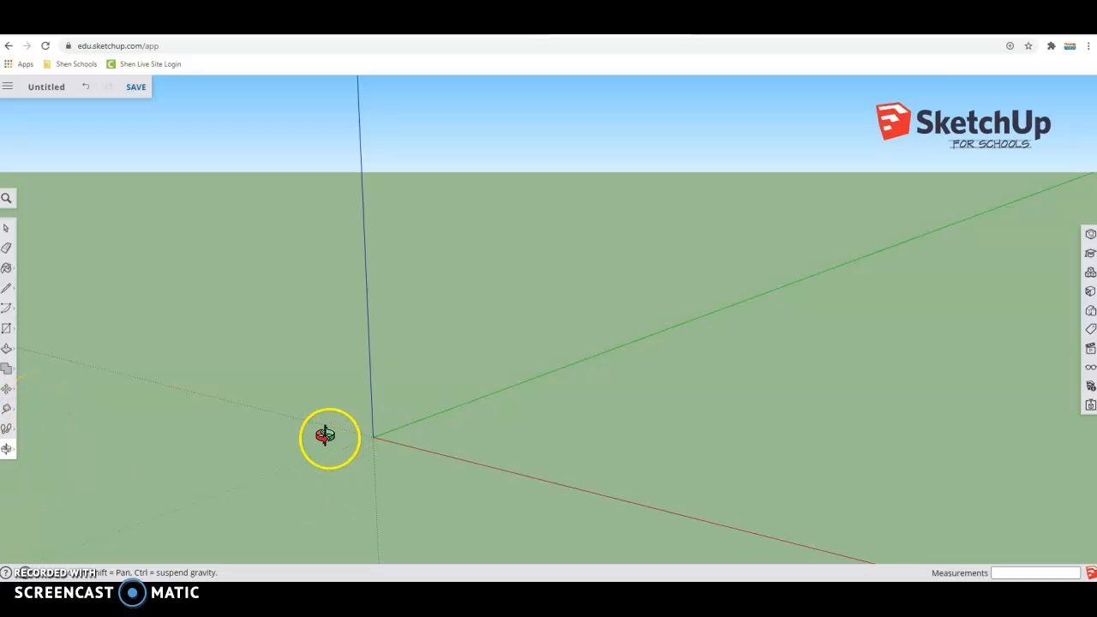
pyautogui.moveTo(319, 374)
pyautogui.mouseDown()
pyautogui.moveTo(345, 385)
pyautogui.moveTo(357, 374)
pyautogui.moveTo(348, 360)
pyautogui.moveTo(313, 355)
pyautogui.moveTo(306, 368)
pyautogui.moveTo(333, 374)
pyautogui.mouseUp()
pyautogui.rightClick(211, 370)
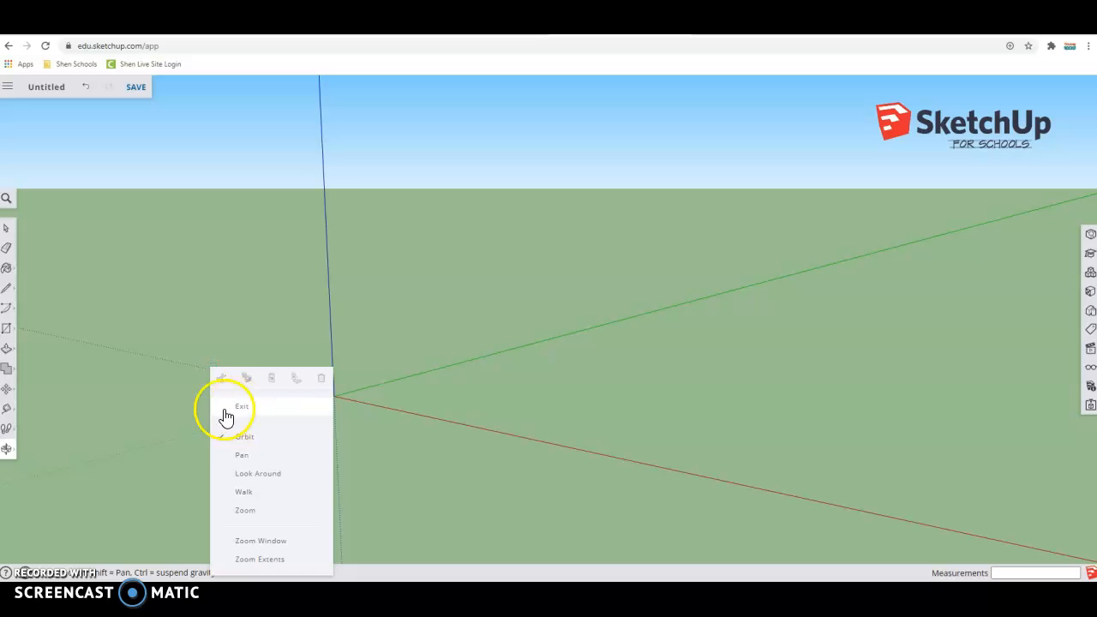
pyautogui.click(9, 451)
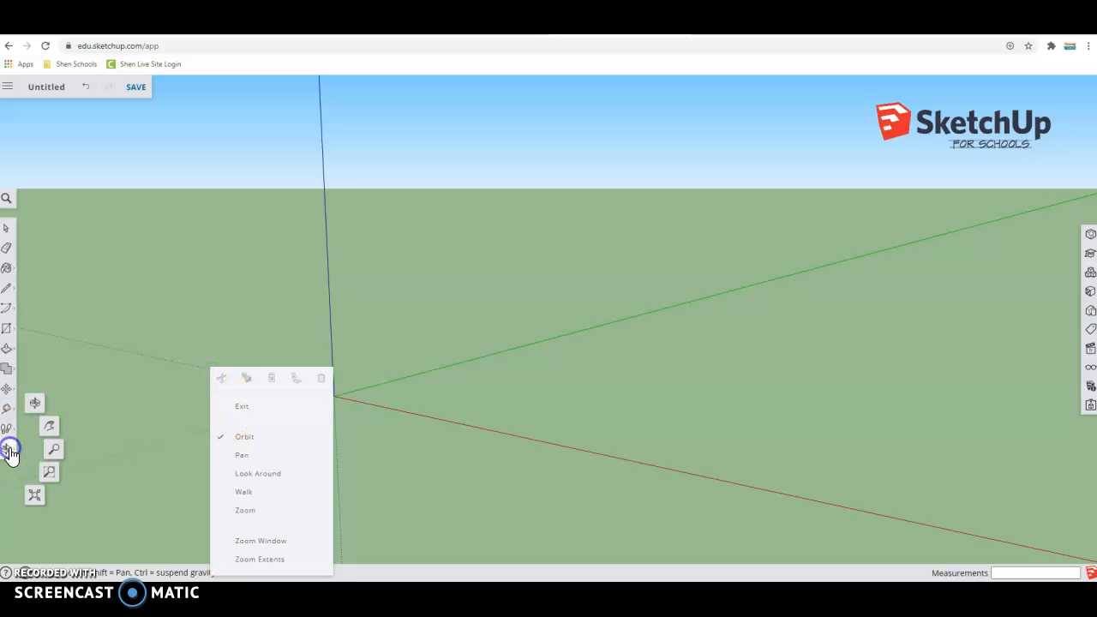
pyautogui.click(8, 230)
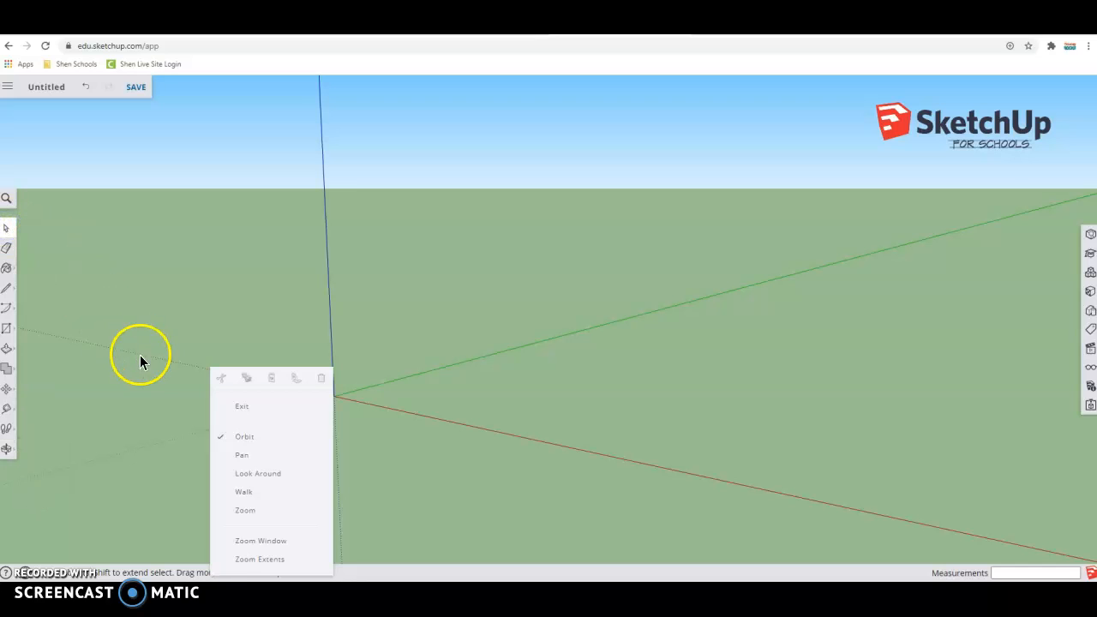
pyautogui.click(196, 311)
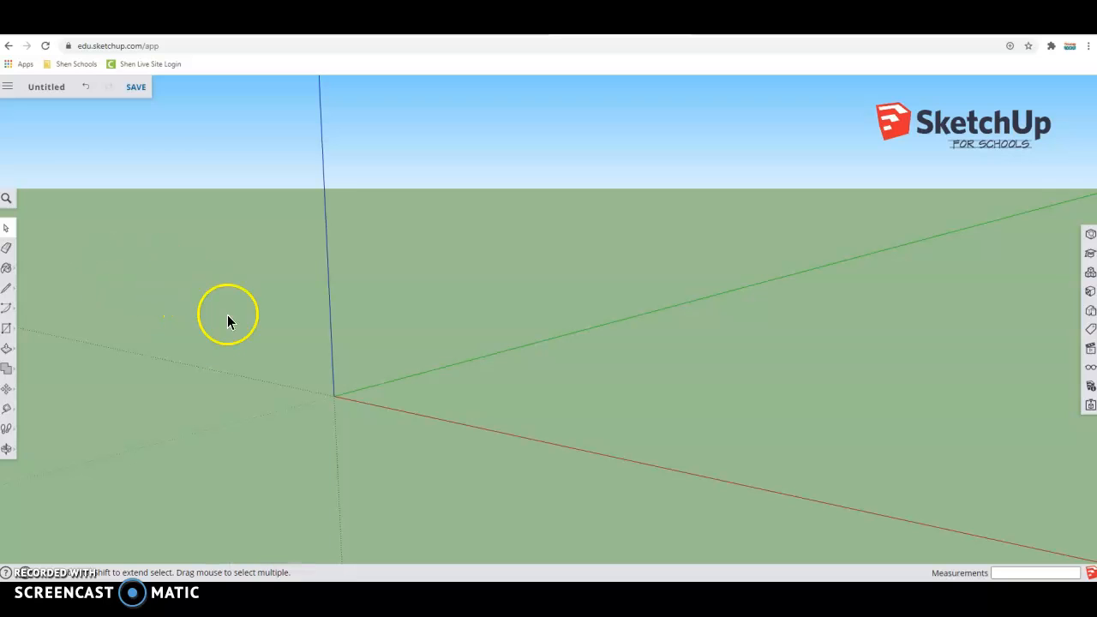
pyautogui.click(7, 449)
pyautogui.click(34, 407)
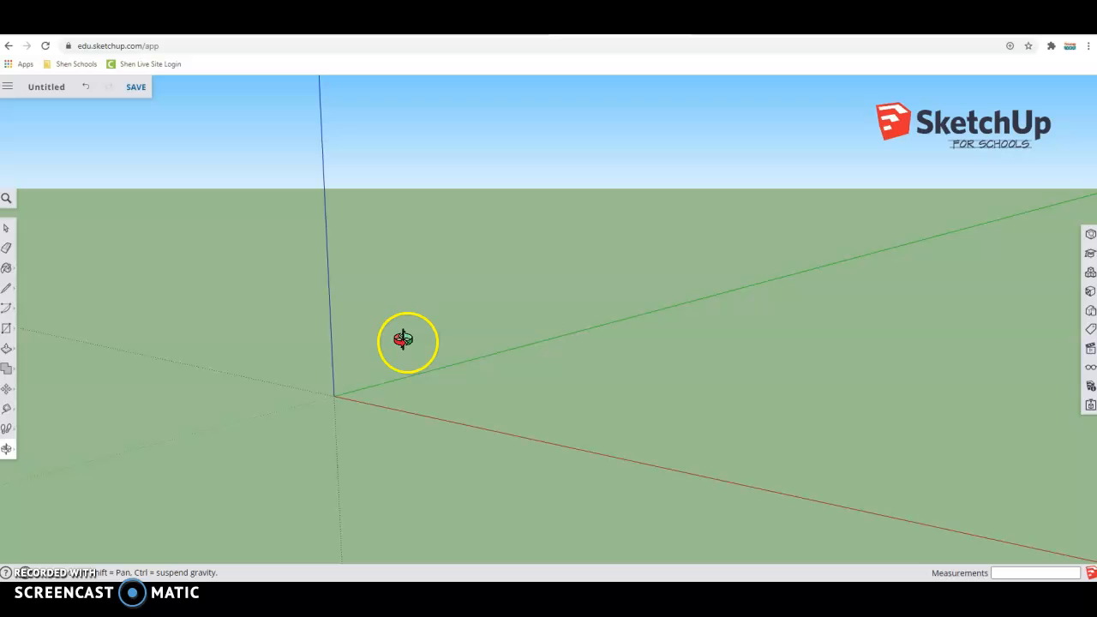
pyautogui.rightClick(408, 342)
pyautogui.click(440, 383)
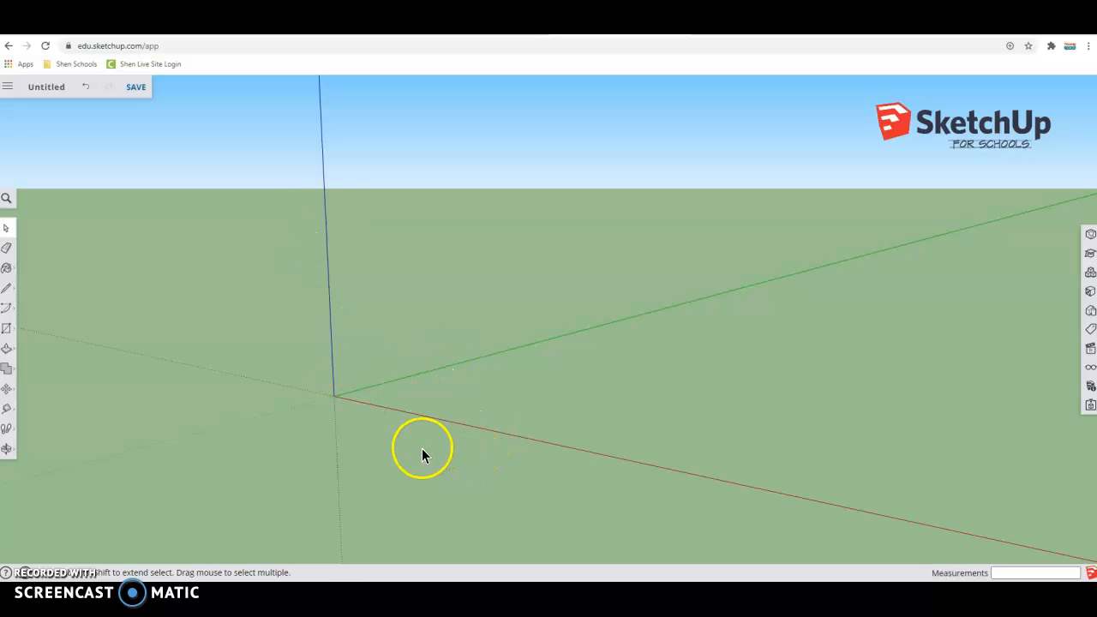
# - Draw a ground-plane rectangle from the origin, about 6' 10" along the red axis by 9' 3" along the green axis
pyautogui.click(9, 294)
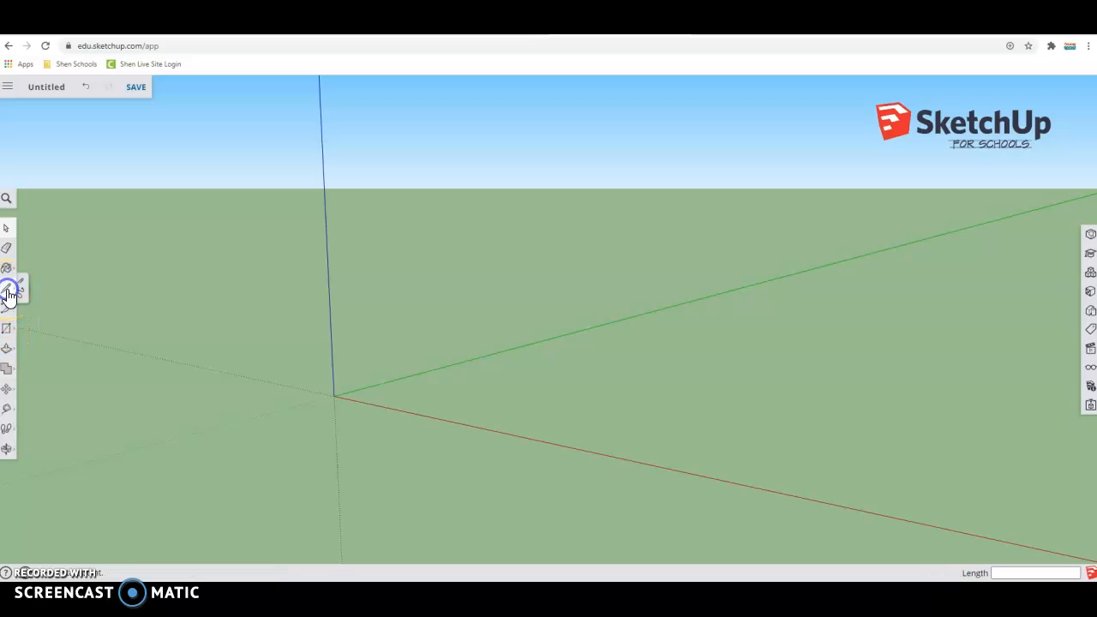
pyautogui.click(34, 281)
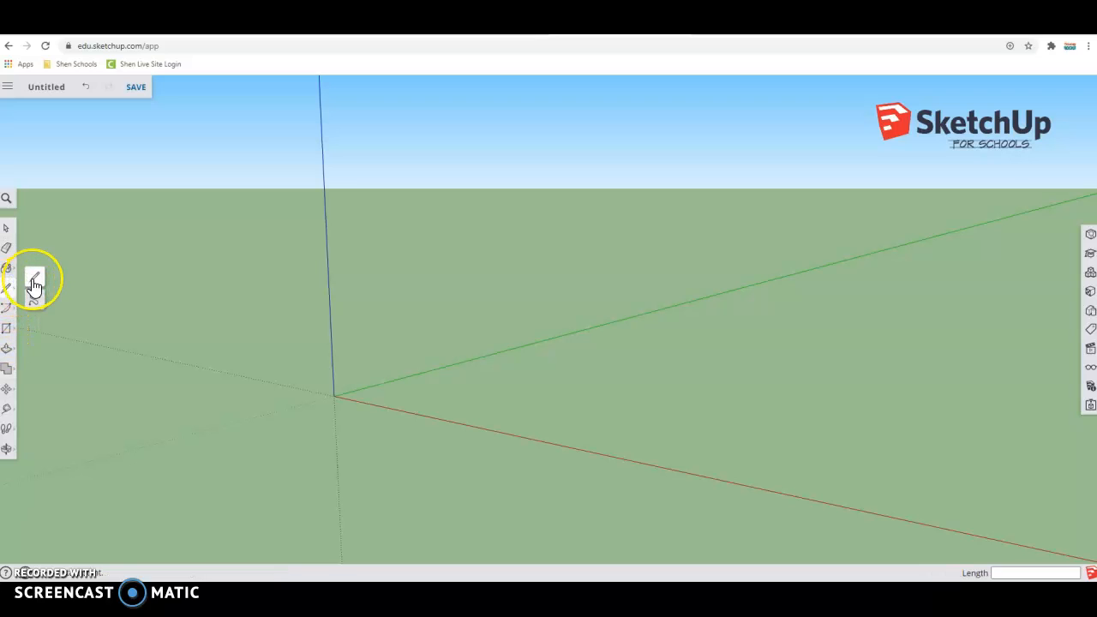
pyautogui.click(7, 332)
pyautogui.click(35, 286)
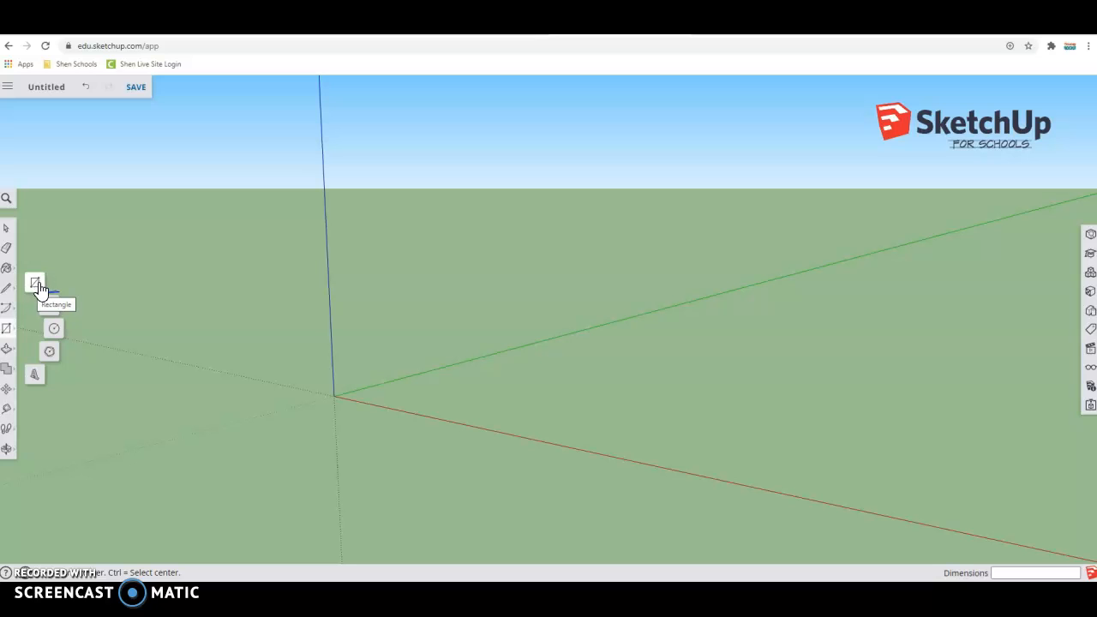
pyautogui.click(334, 395)
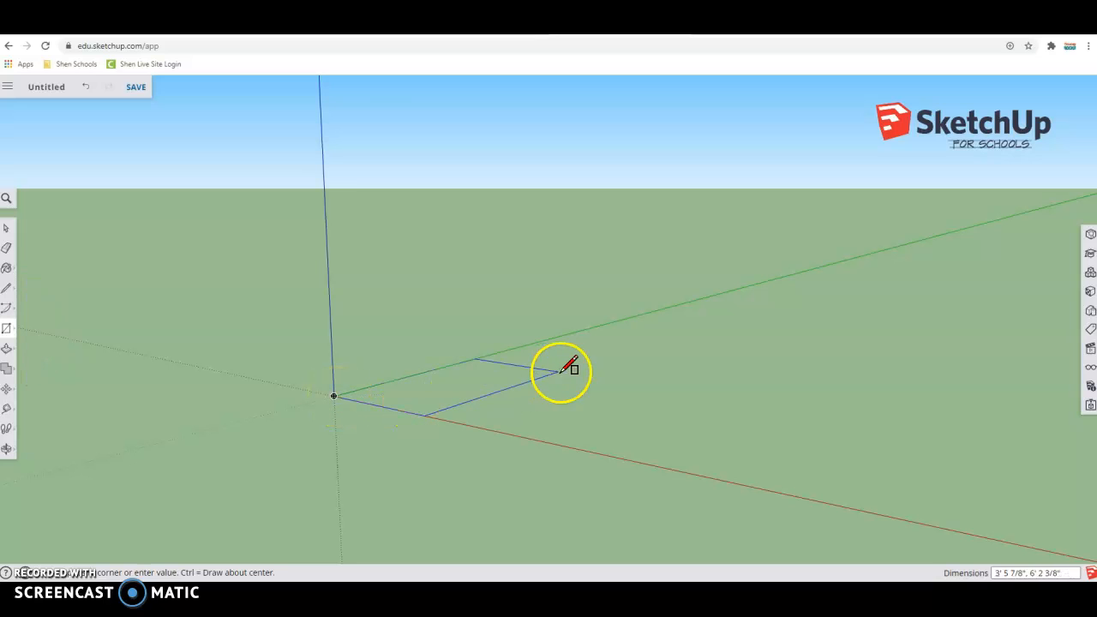
pyautogui.click(694, 368)
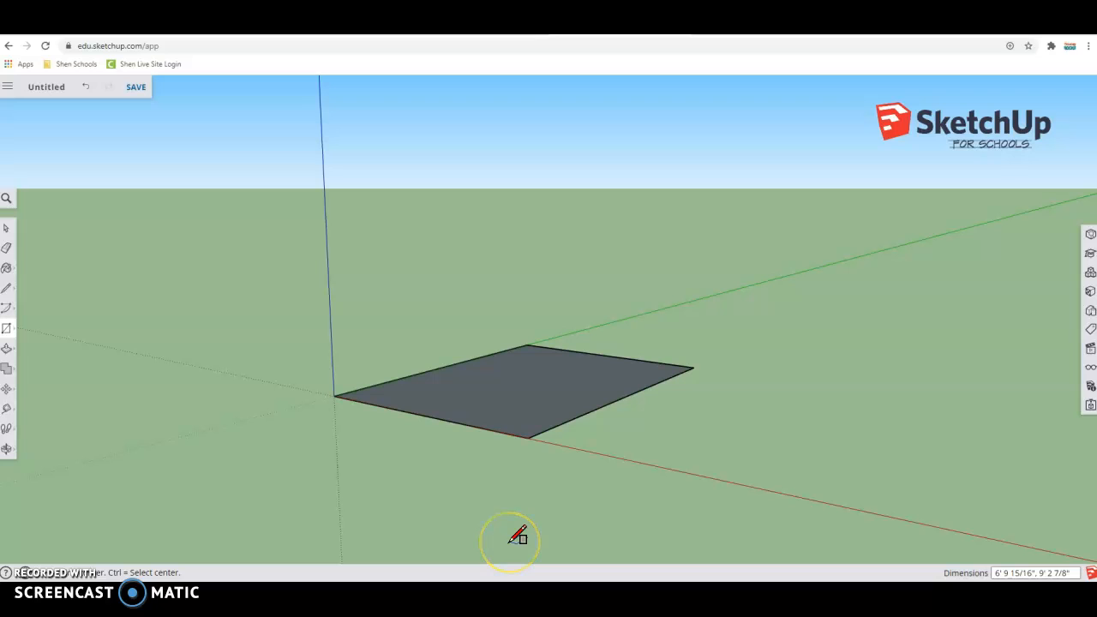
# - Push/Pull the ground-plane rectangle upward by about 4' 2" to form a solid box
pyautogui.click(8, 352)
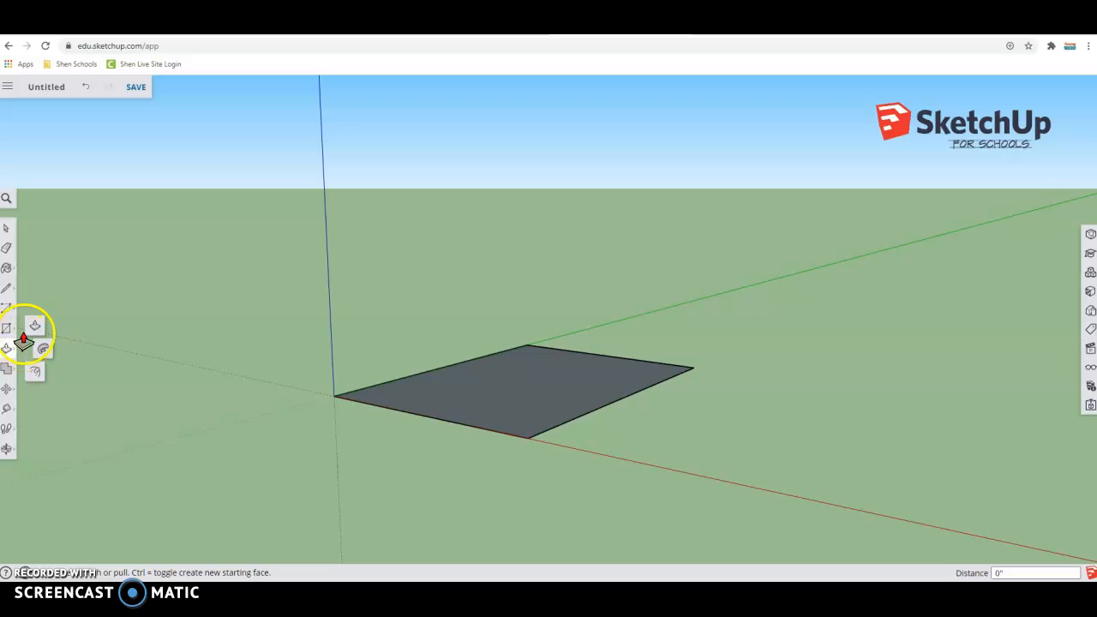
pyautogui.click(34, 326)
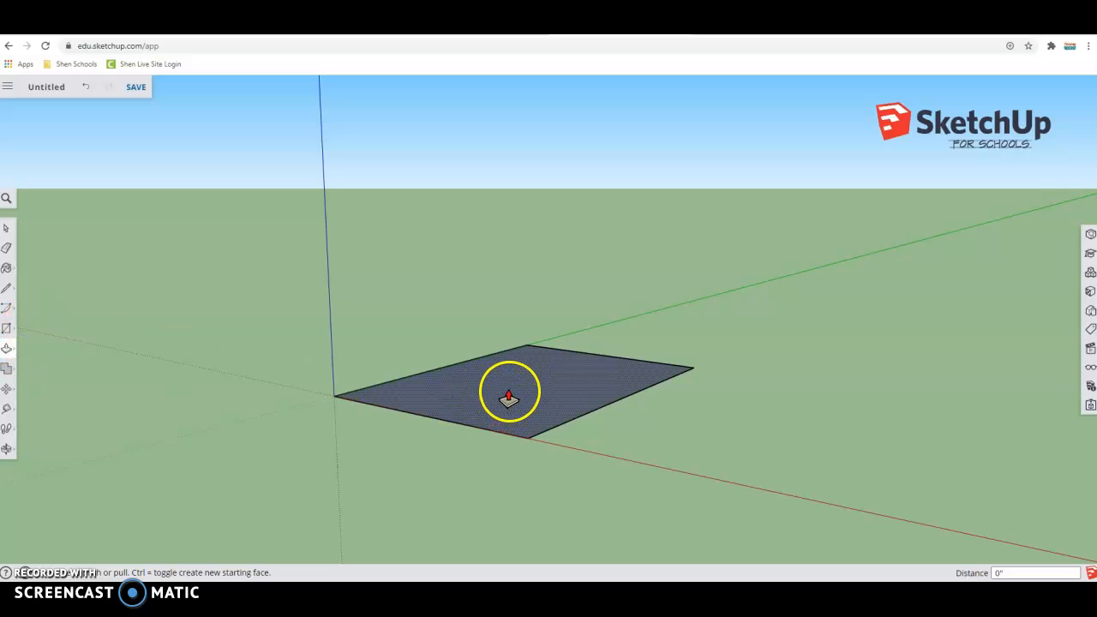
pyautogui.moveTo(509, 391); pyautogui.dragTo(455, 252)
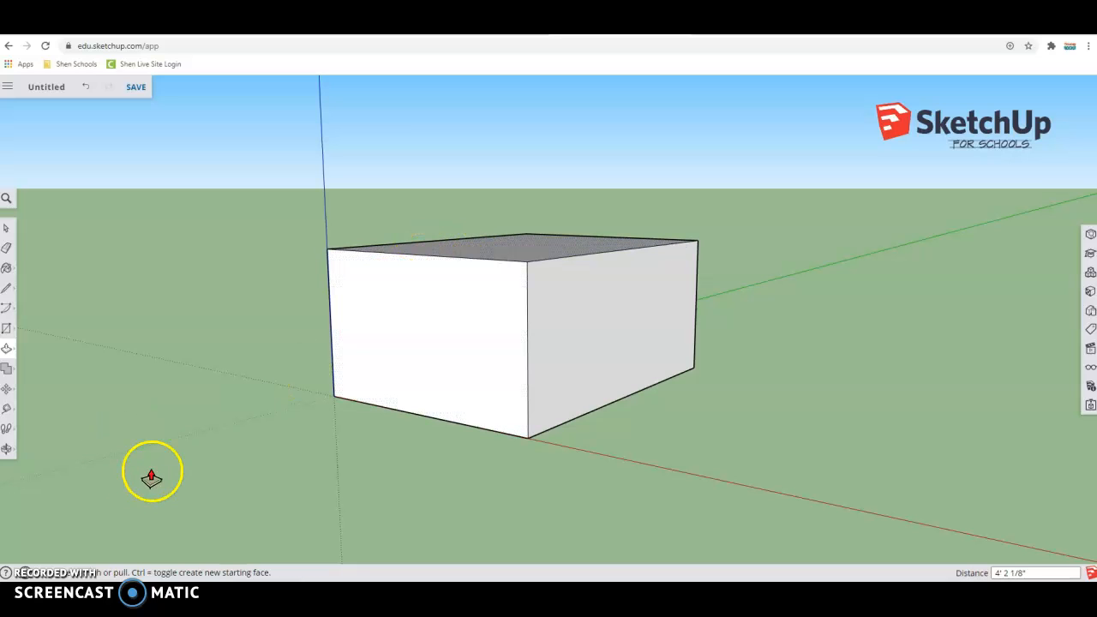
# - Draw a circle with a radius of about 1' 3" near the middle of the box's face crossing the red axis
pyautogui.click(8, 333)
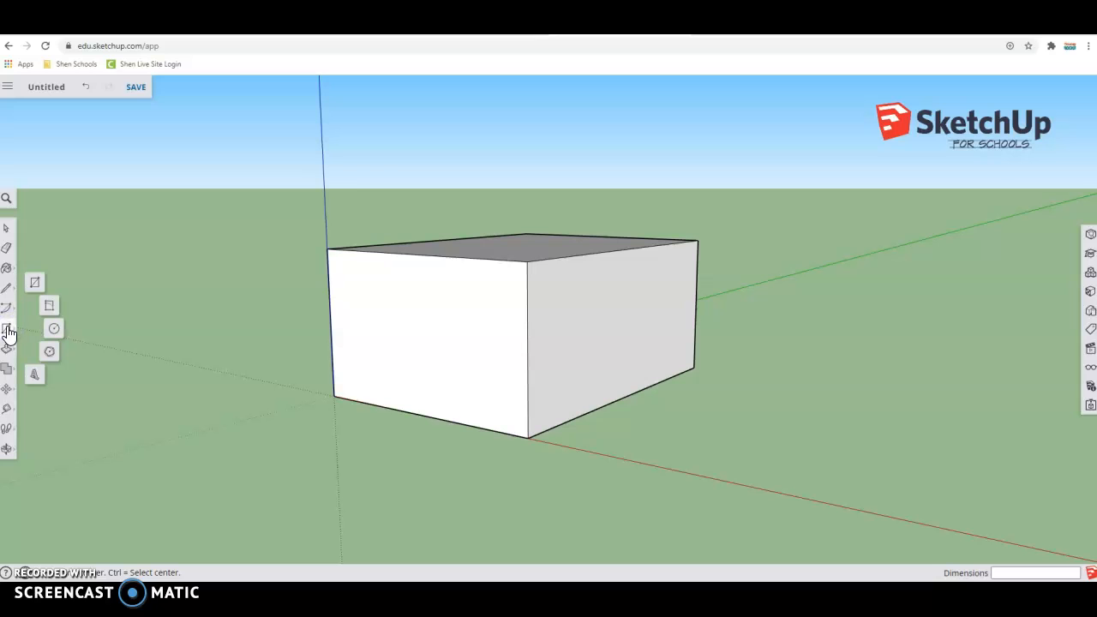
pyautogui.click(54, 330)
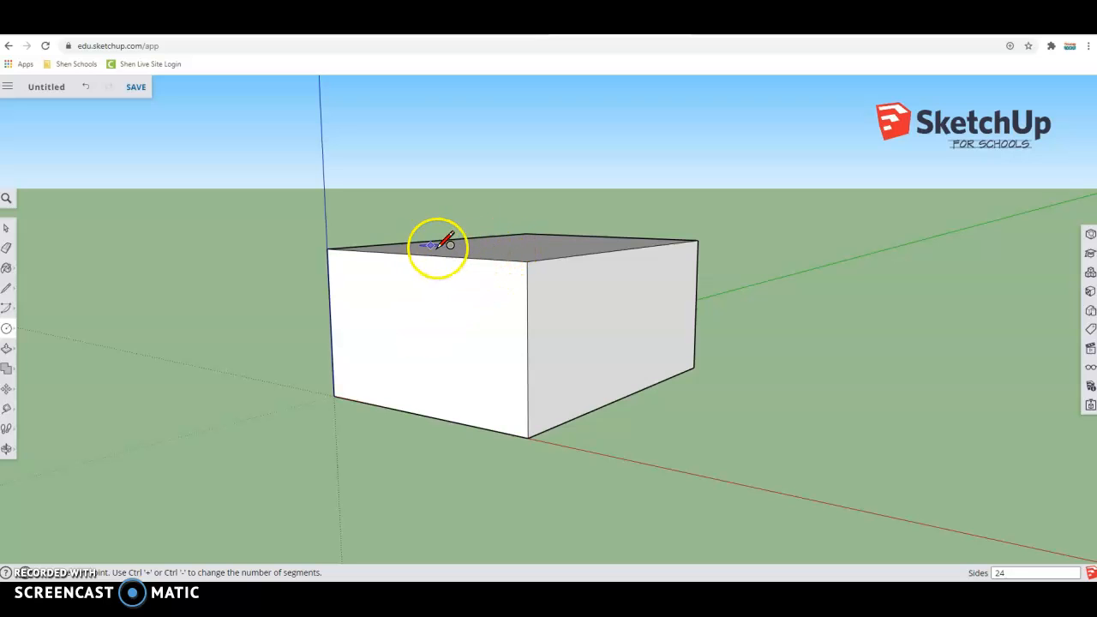
pyautogui.click(614, 318)
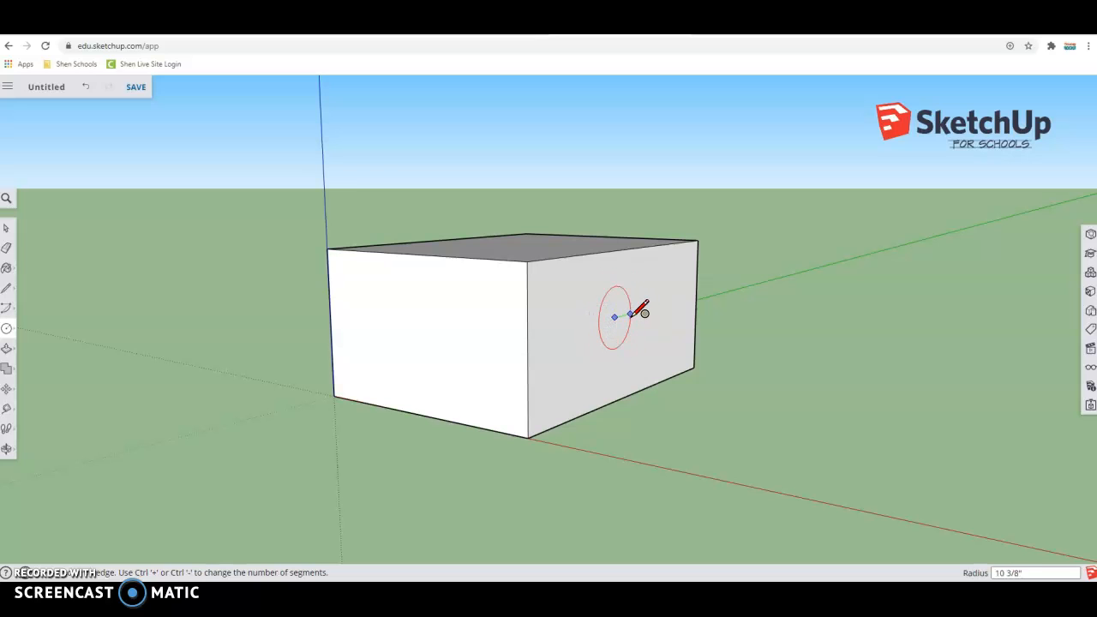
pyautogui.click(645, 311)
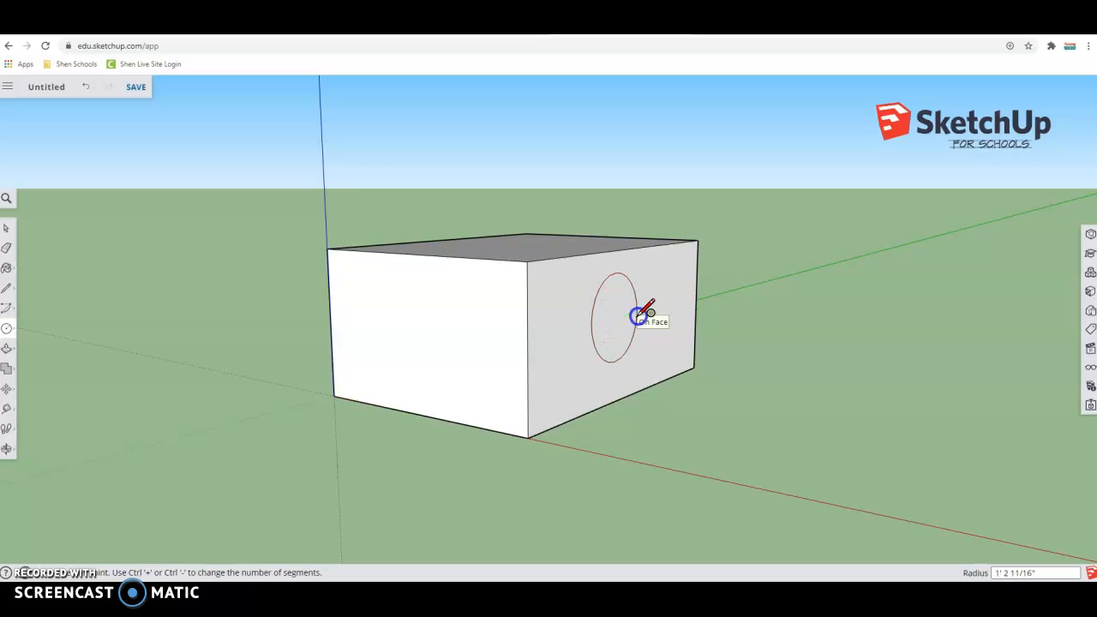
# - Push/Pull the circle outward from the box's side by about 3' 3" to form a cylinder
pyautogui.click(7, 348)
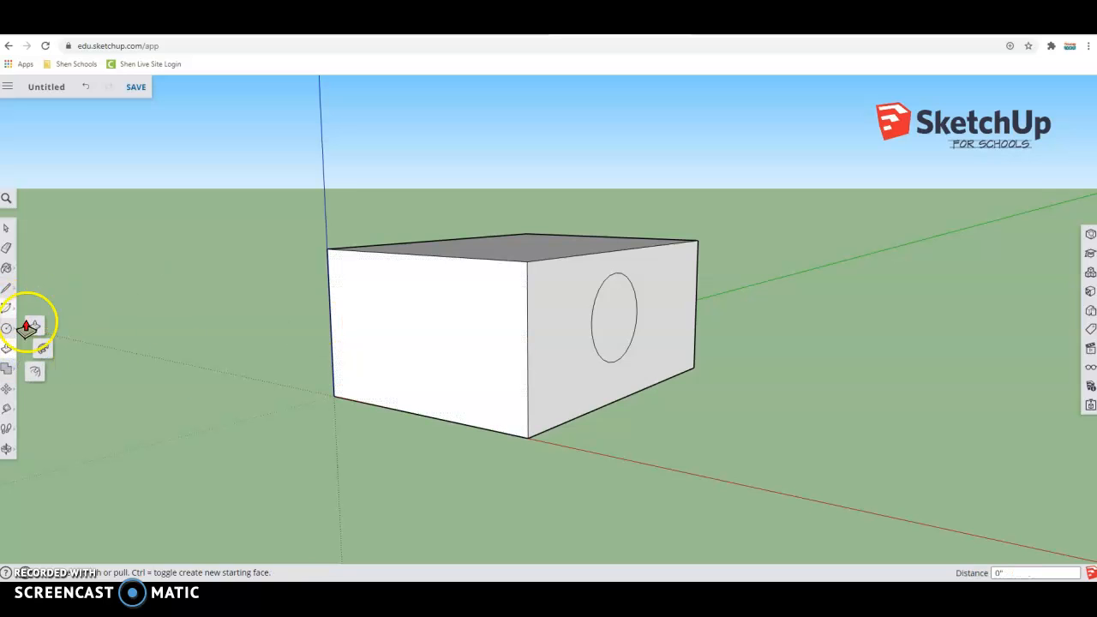
pyautogui.click(617, 322)
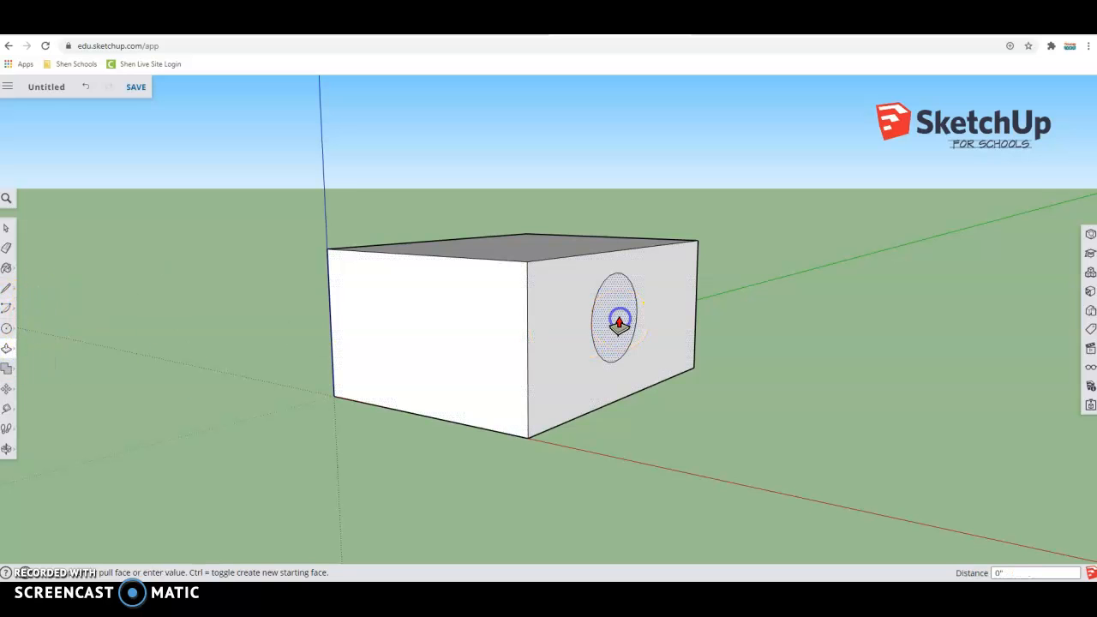
pyautogui.click(730, 324)
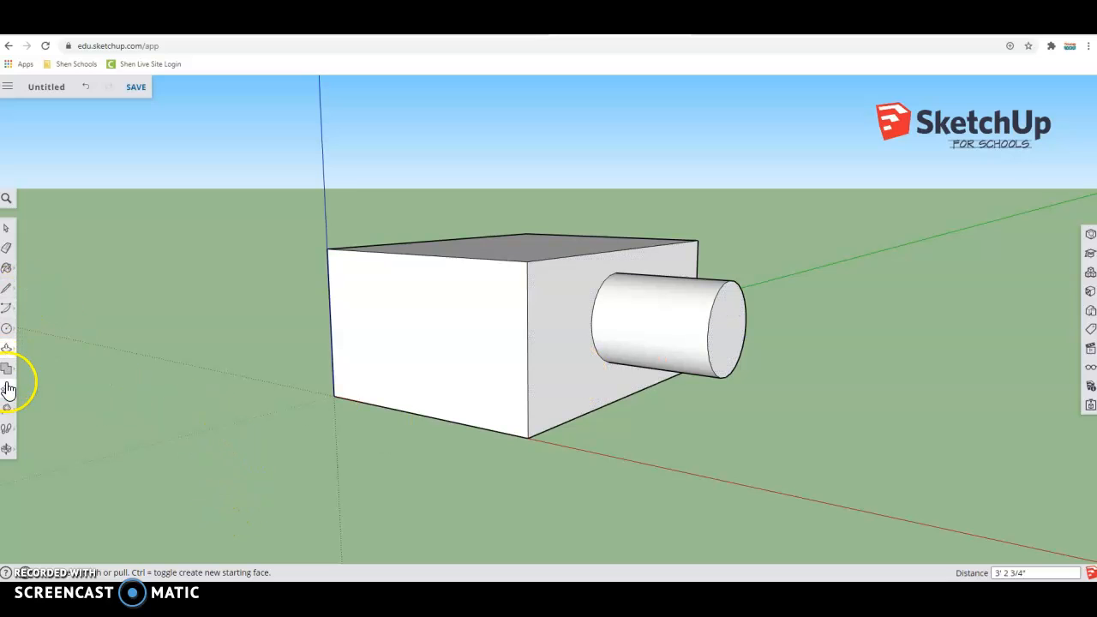
# - Erase the cylinder and every edge of the box, including the circle outline, until the model is empty
pyautogui.click(7, 248)
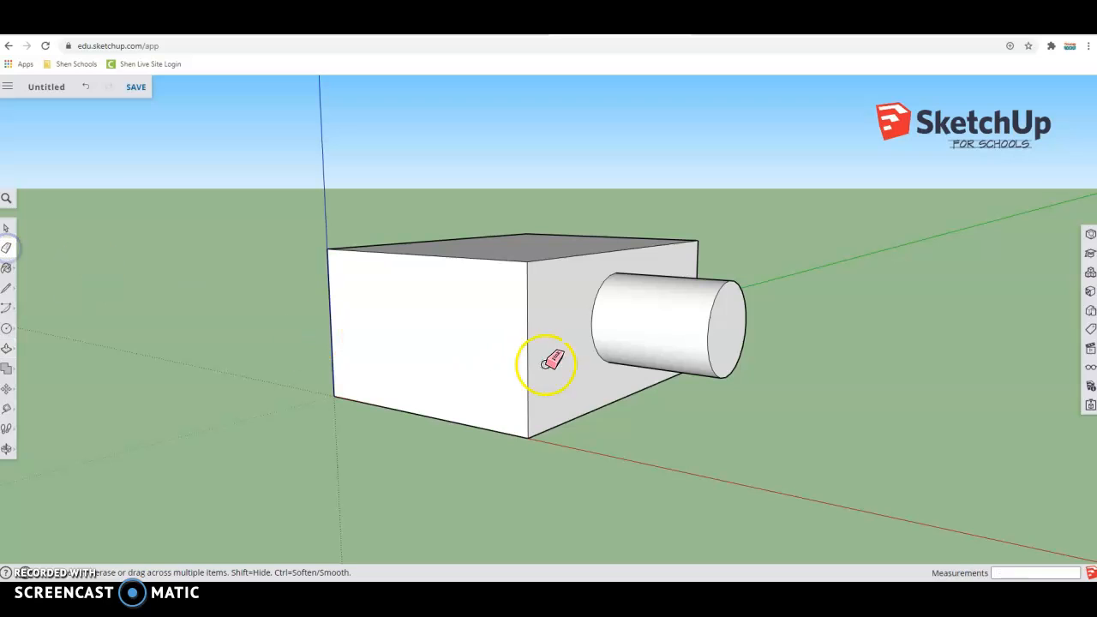
pyautogui.click(718, 316)
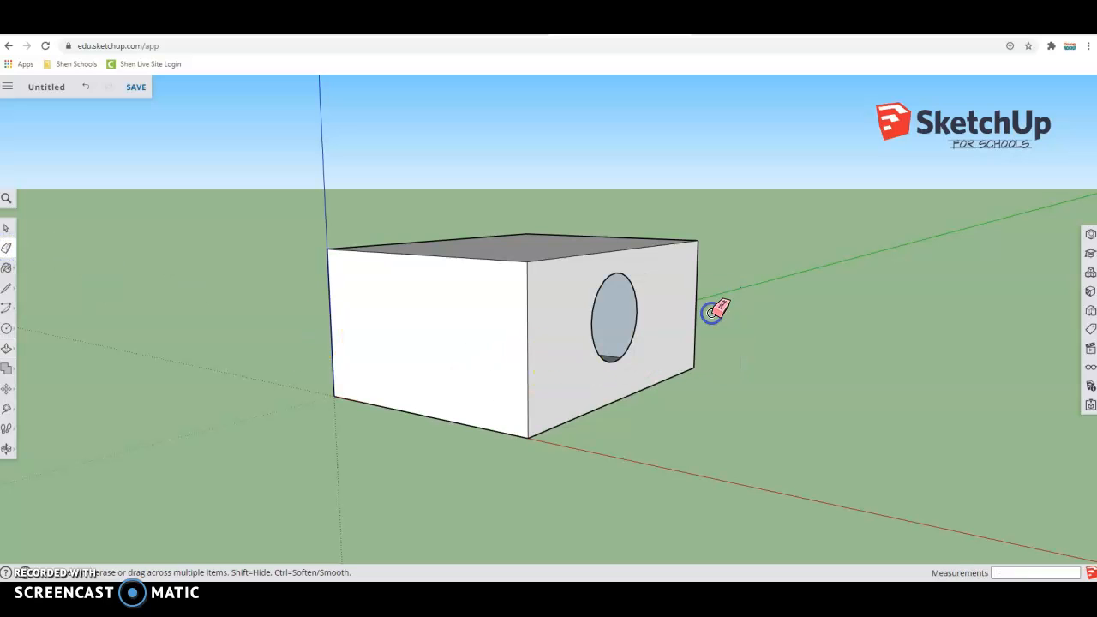
pyautogui.click(586, 255)
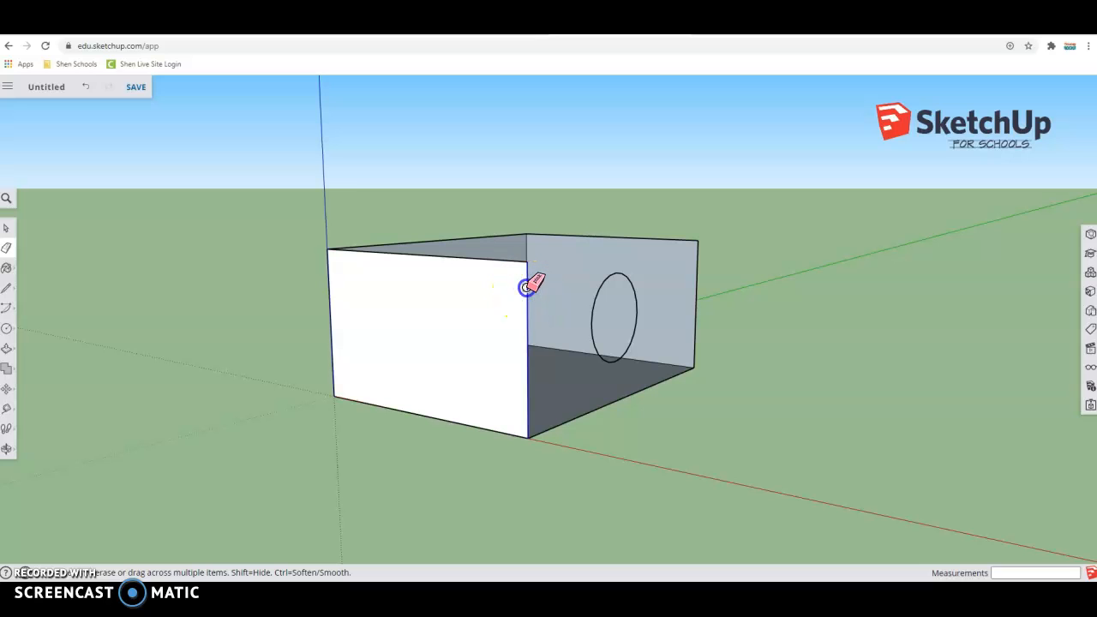
pyautogui.click(526, 287)
pyautogui.click(476, 257)
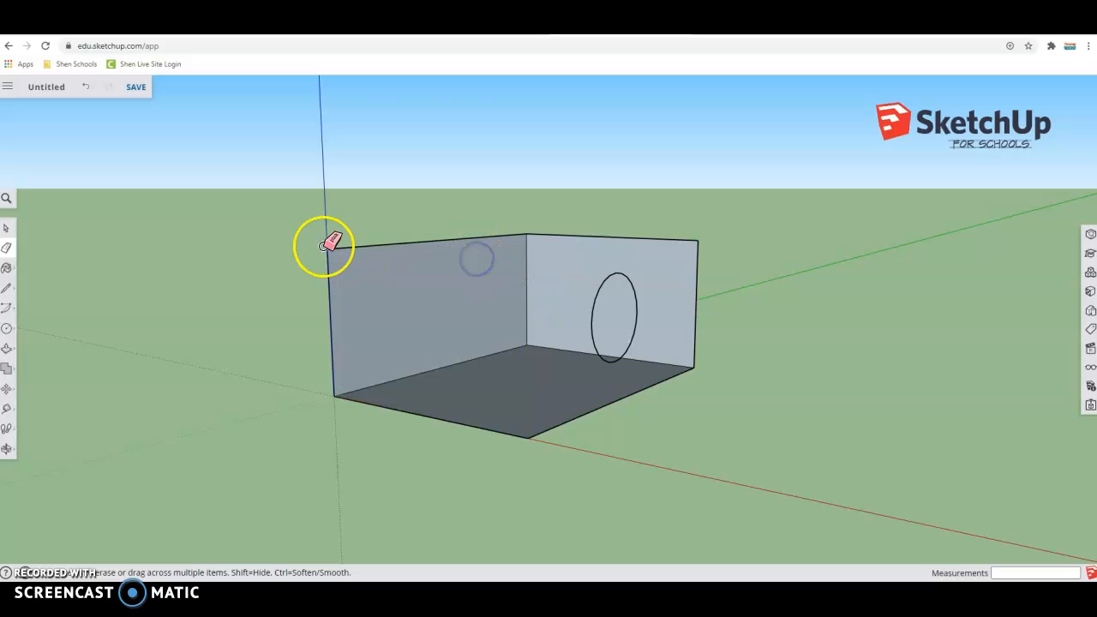
pyautogui.moveTo(765, 205)
pyautogui.mouseDown()
pyautogui.moveTo(594, 322)
pyautogui.moveTo(385, 355)
pyautogui.moveTo(318, 308)
pyautogui.mouseUp()
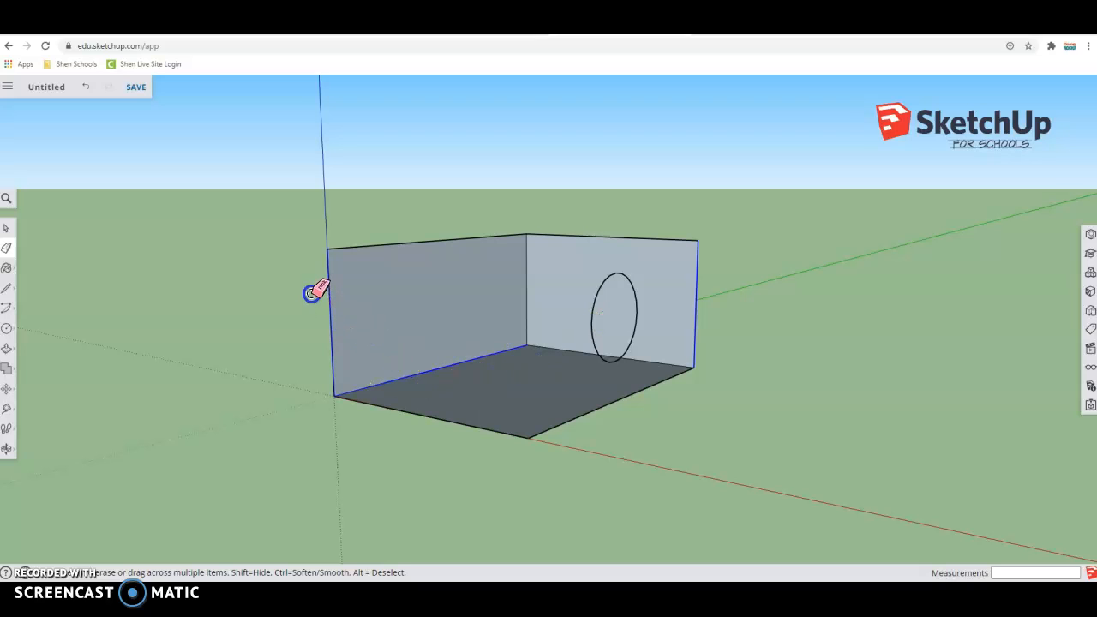
pyautogui.moveTo(311, 292); pyautogui.dragTo(313, 291)
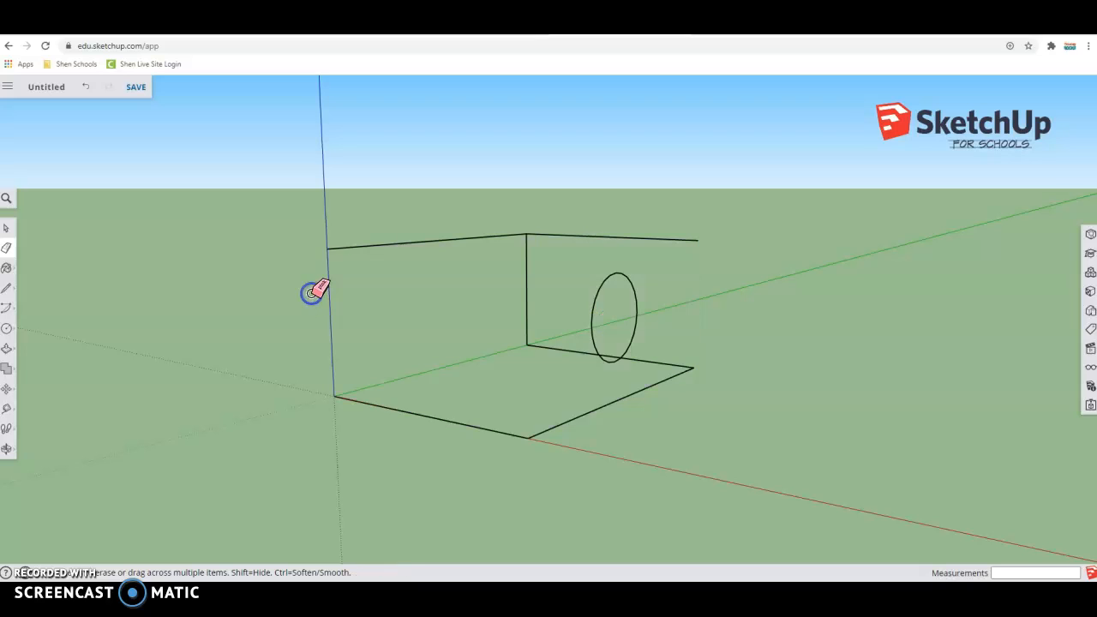
pyautogui.moveTo(693, 214)
pyautogui.mouseDown()
pyautogui.moveTo(647, 261)
pyautogui.moveTo(515, 332)
pyautogui.mouseUp()
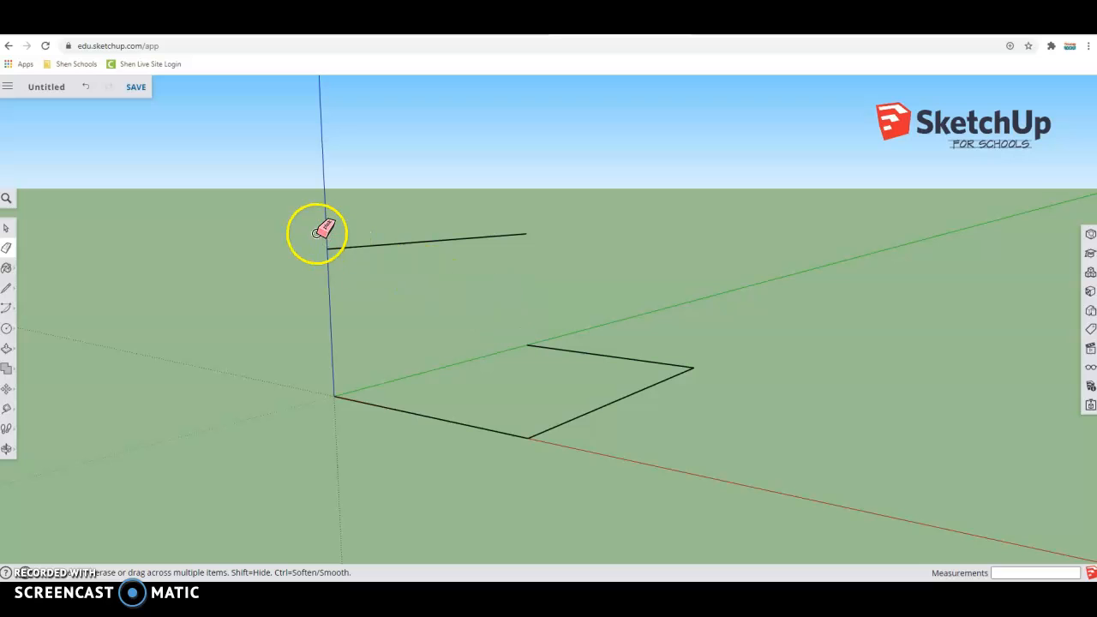
pyautogui.moveTo(298, 204); pyautogui.dragTo(378, 251)
pyautogui.moveTo(498, 295); pyautogui.dragTo(593, 358)
pyautogui.moveTo(392, 363)
pyautogui.mouseDown()
pyautogui.moveTo(351, 380)
pyautogui.moveTo(511, 451)
pyautogui.mouseUp()
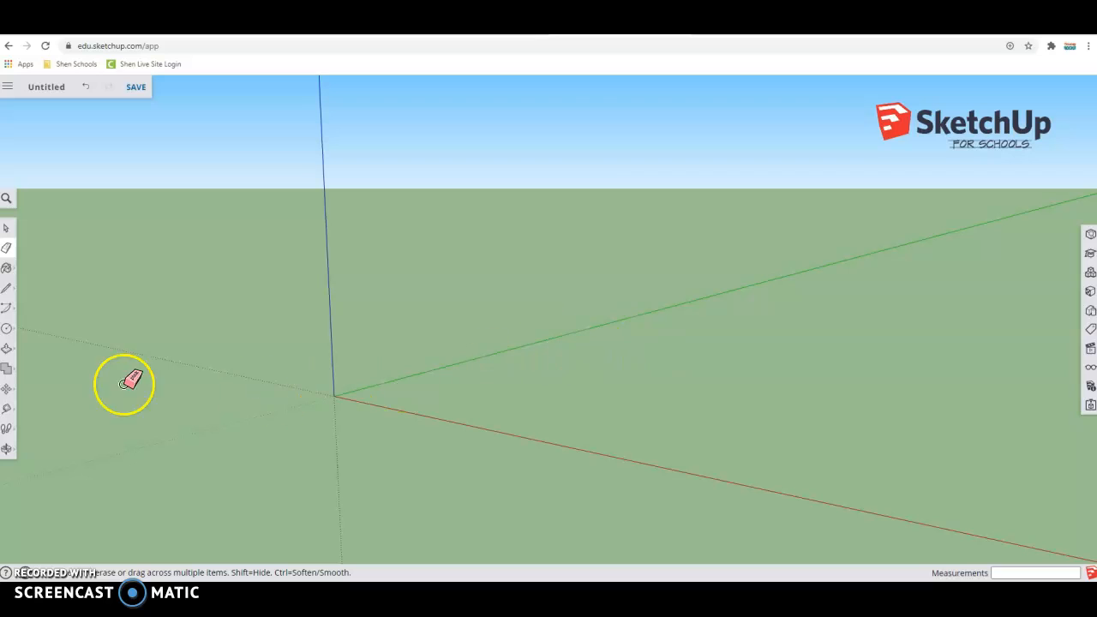
pyautogui.click(7, 307)
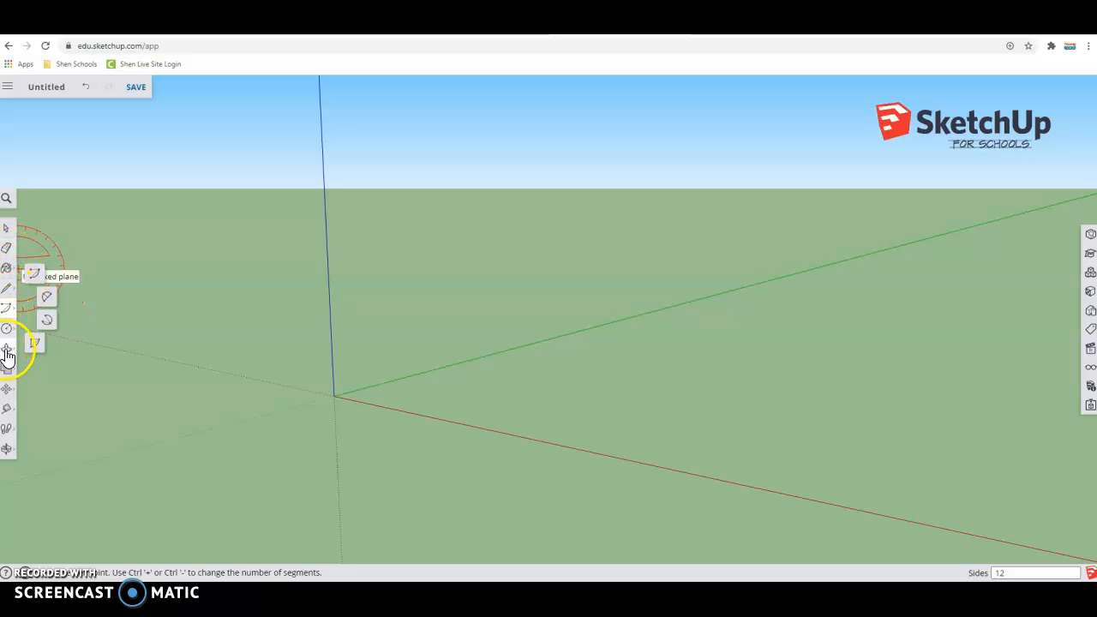
pyautogui.click(7, 288)
pyautogui.click(7, 307)
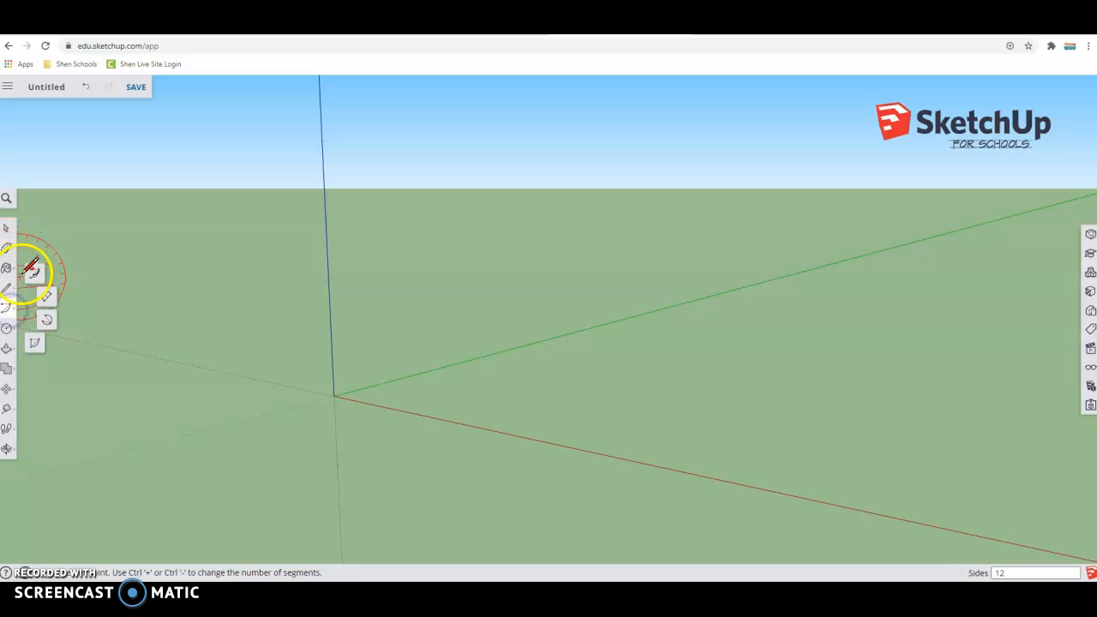
# - Draw a ground-plane rectangle from the origin, about 7' 9" along the red axis by 11' 8" along the green axis
pyautogui.click(7, 328)
pyautogui.click(36, 282)
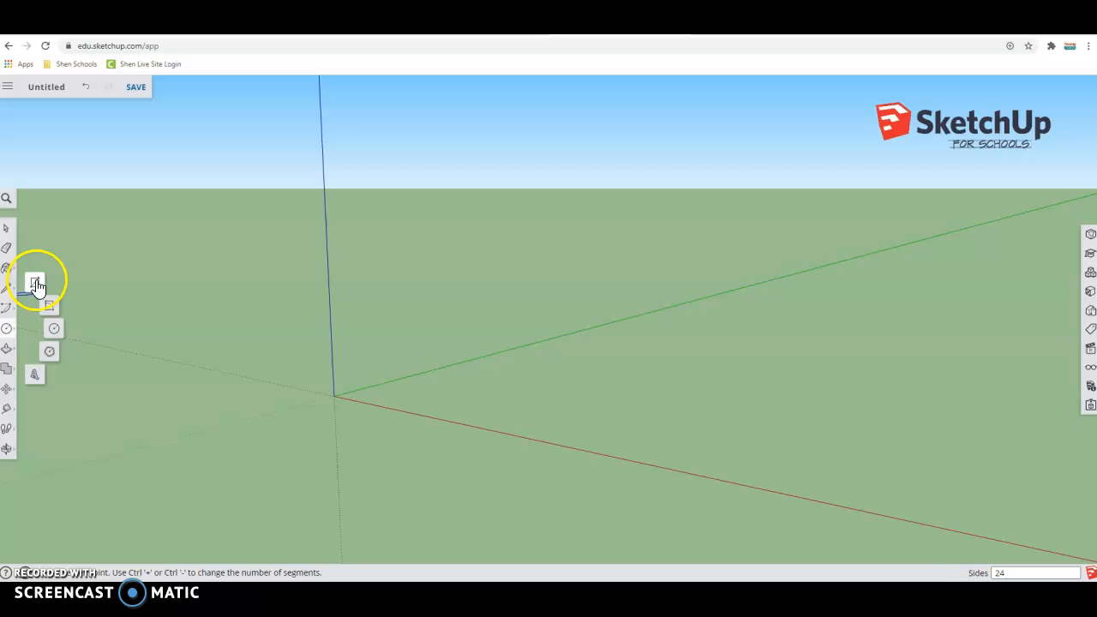
pyautogui.click(334, 396)
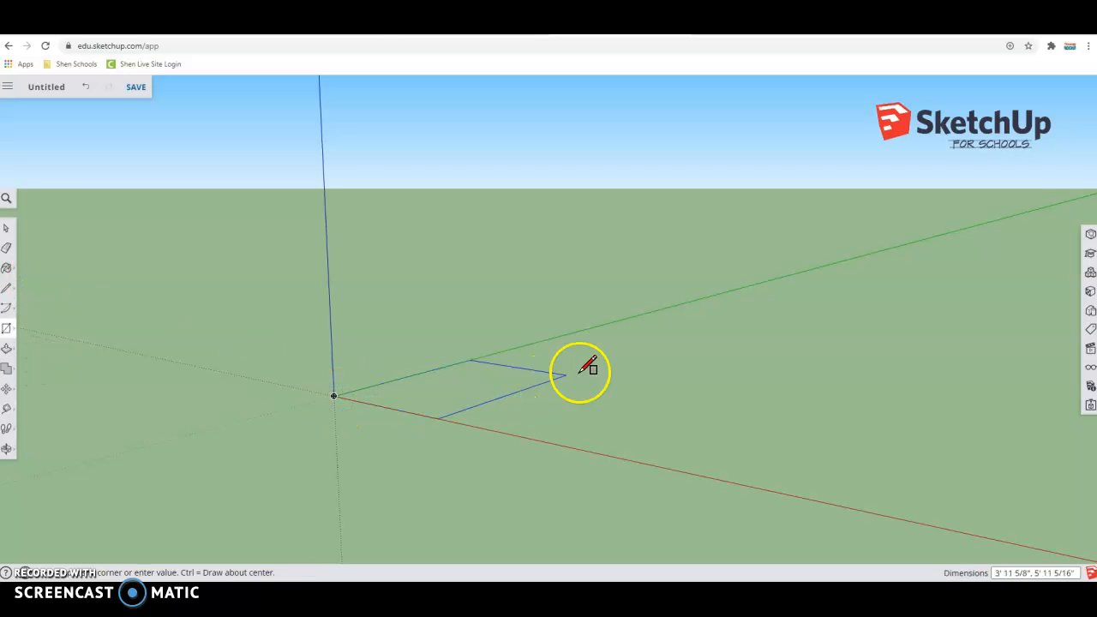
pyautogui.click(747, 358)
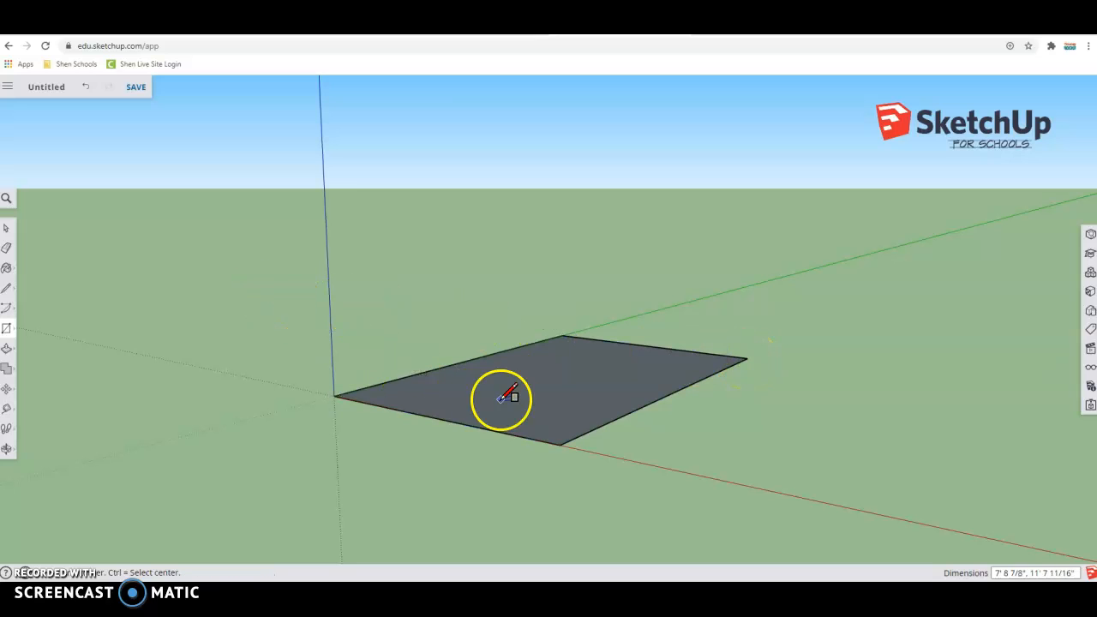
# - Offset the rectangle's edges slightly inward to form a narrow border around the face
pyautogui.click(9, 353)
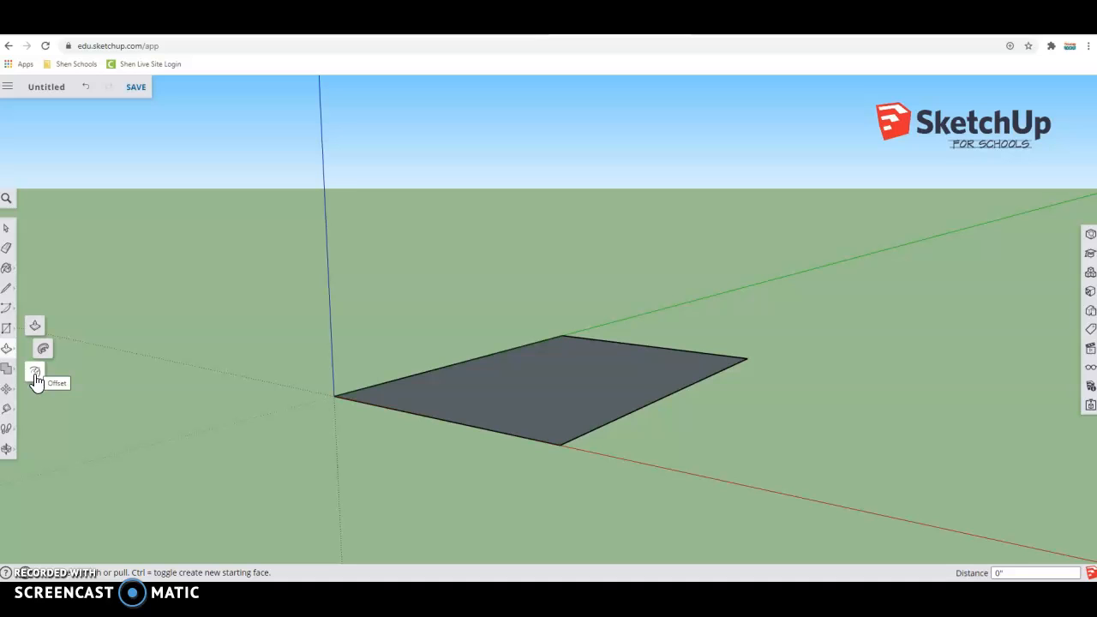
pyautogui.click(35, 374)
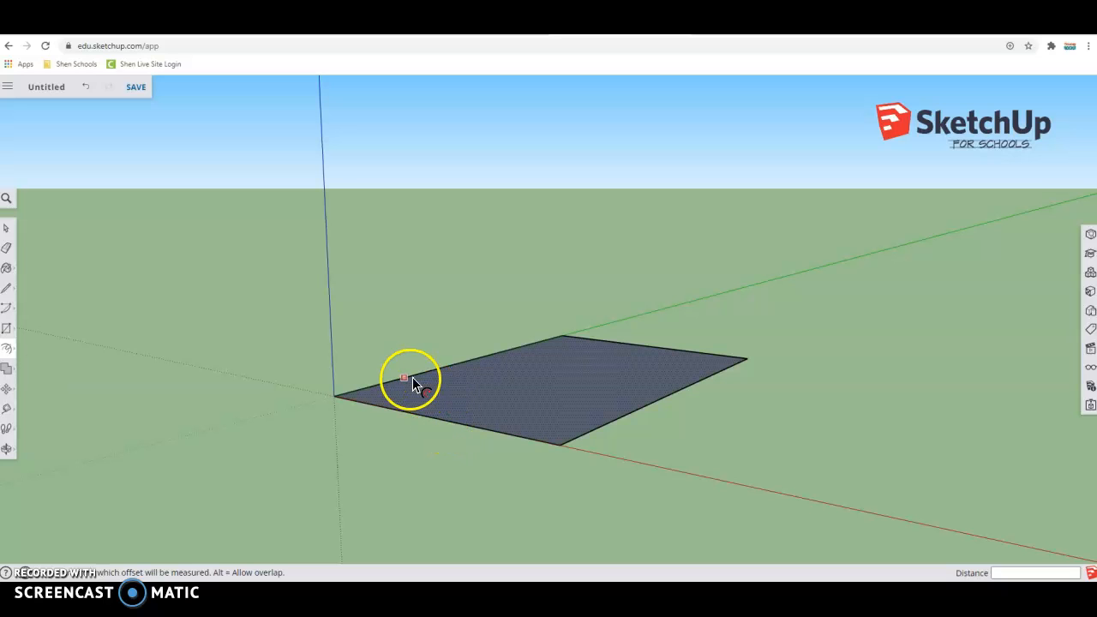
pyautogui.click(438, 395)
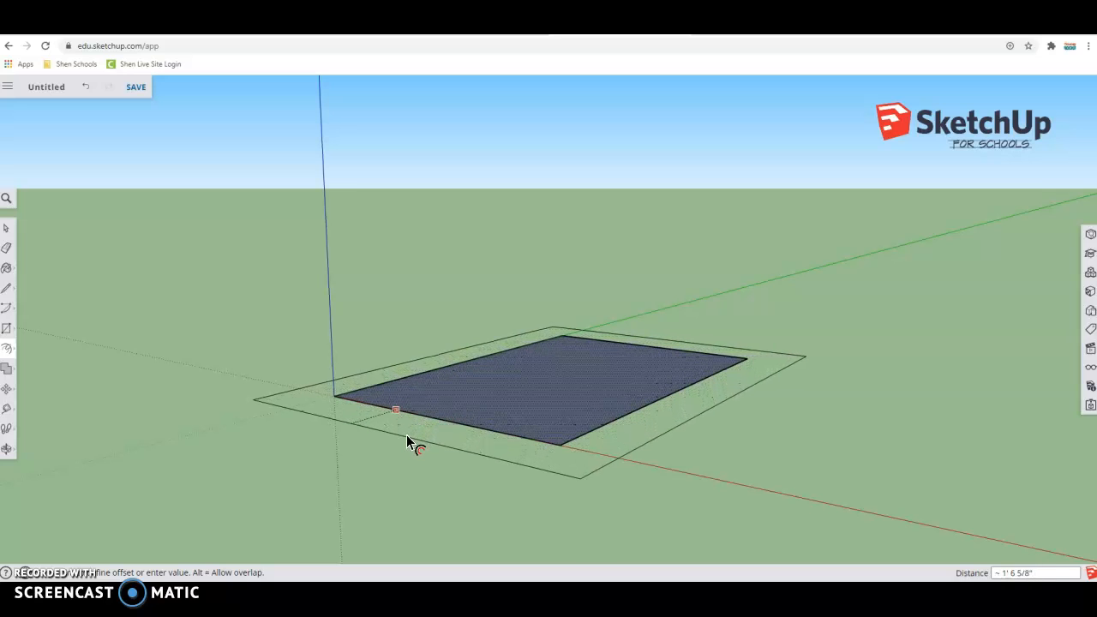
pyautogui.click(431, 410)
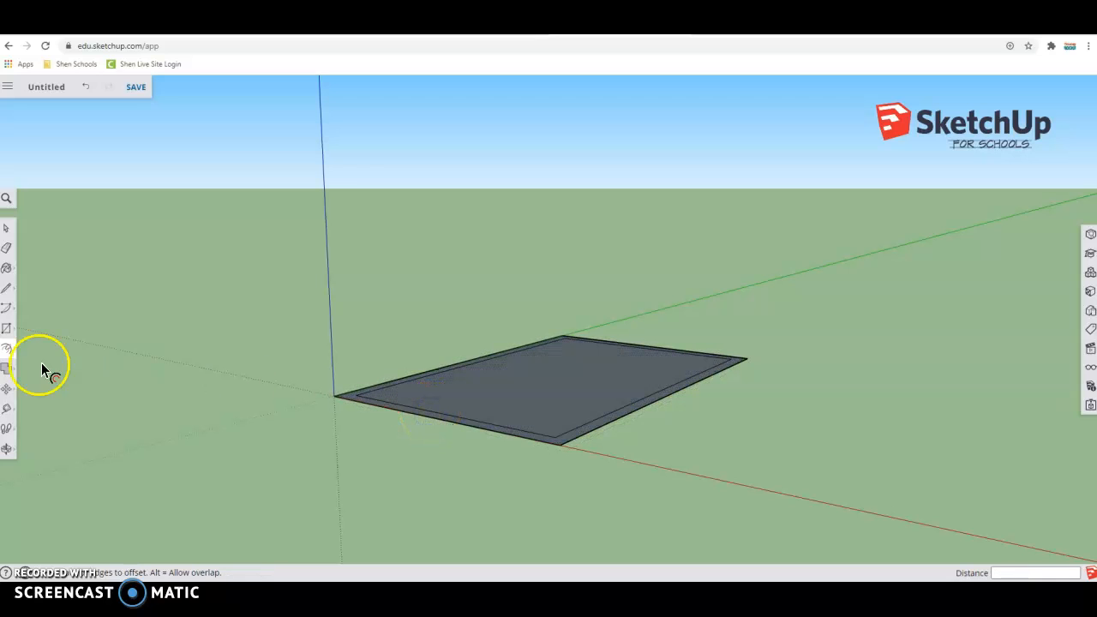
# - Push/Pull the narrow border upward by about 1' 5" to form walls around the floor
pyautogui.click(7, 348)
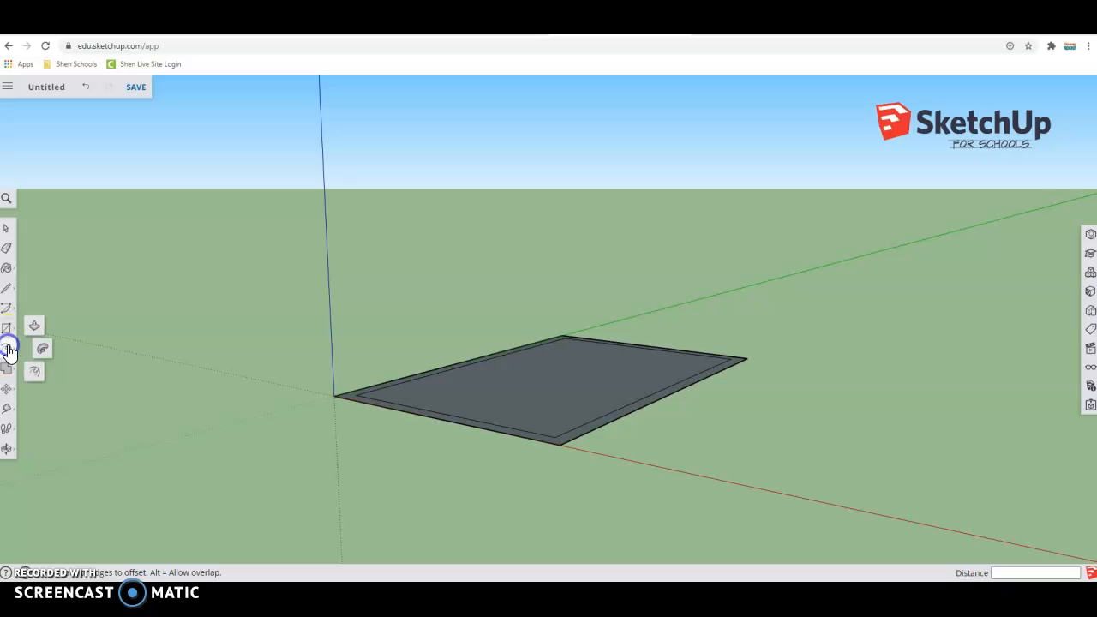
pyautogui.click(31, 324)
pyautogui.click(355, 398)
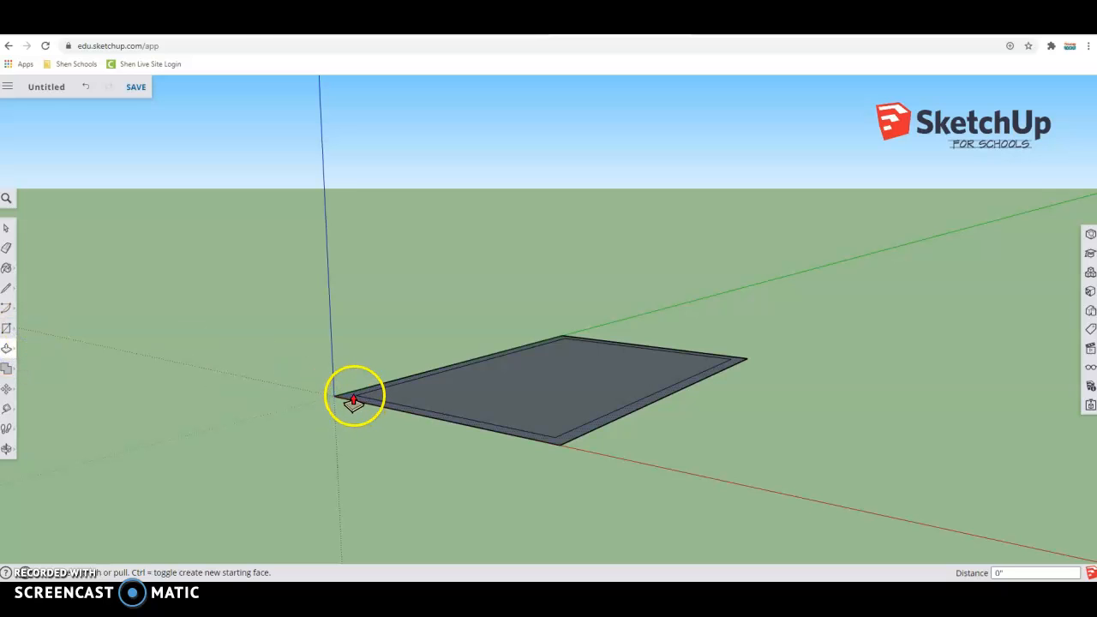
pyautogui.scroll(5, 353, 399)
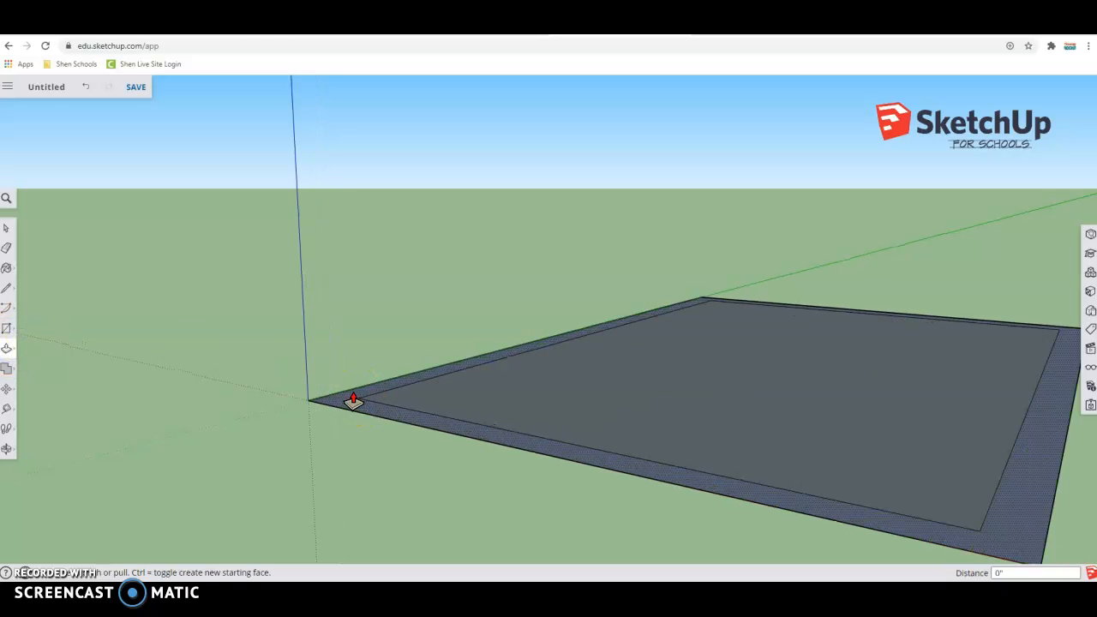
pyautogui.click(338, 408)
pyautogui.moveTo(339, 403); pyautogui.dragTo(319, 251)
pyautogui.scroll(-4, 493, 296)
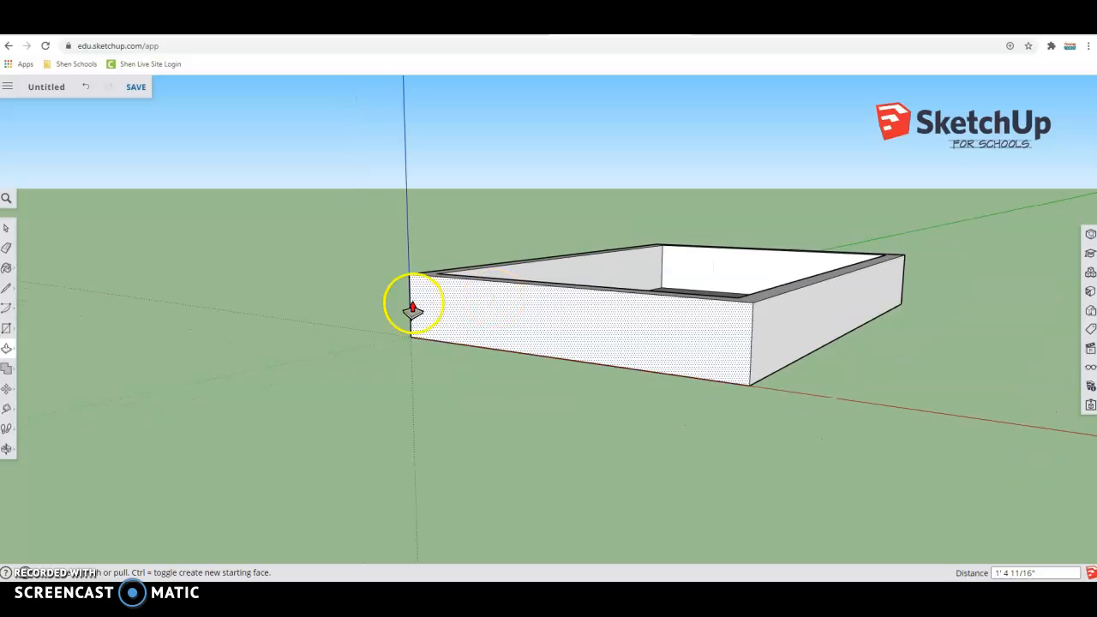
# - Orbit the view to look down into the walled box from a higher angle
pyautogui.click(6, 409)
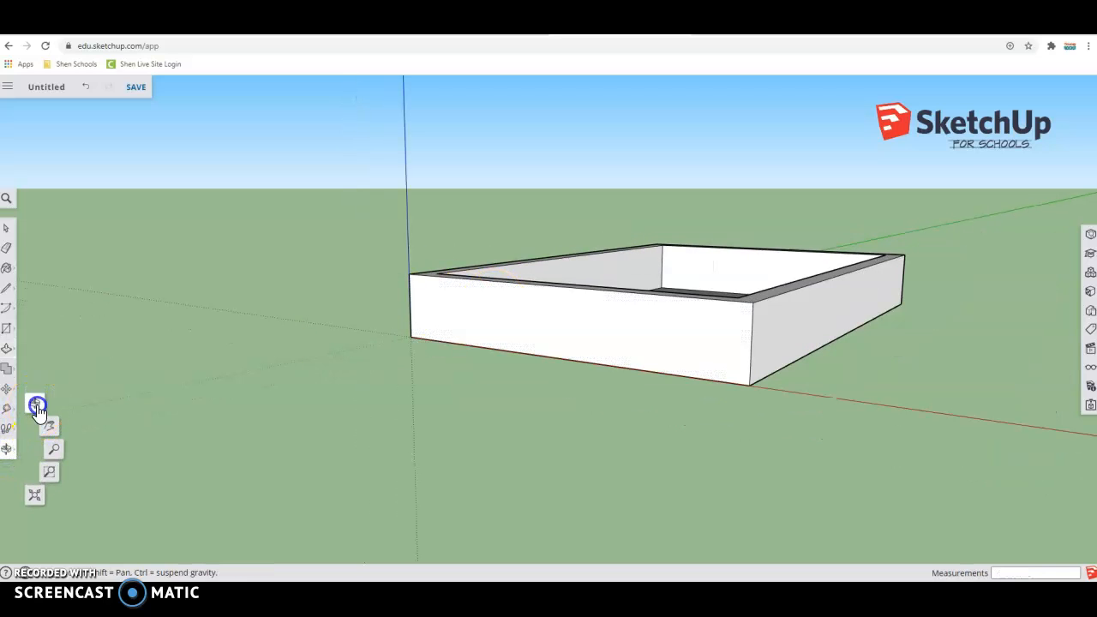
pyautogui.click(37, 407)
pyautogui.moveTo(466, 337); pyautogui.dragTo(493, 328)
pyautogui.moveTo(518, 343); pyautogui.dragTo(498, 408)
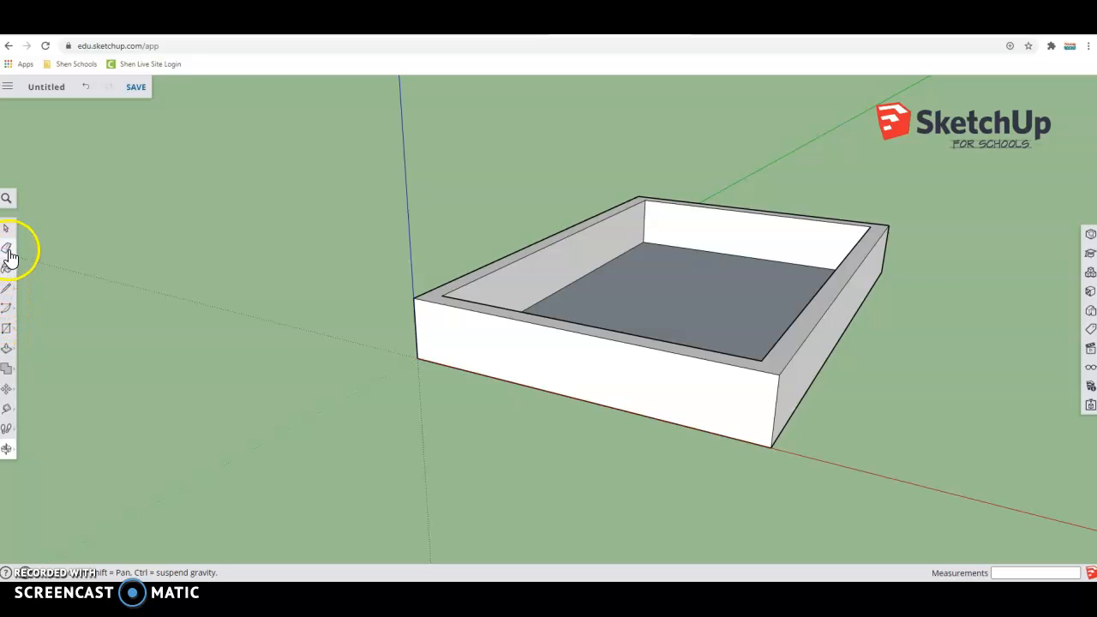
pyautogui.click(8, 351)
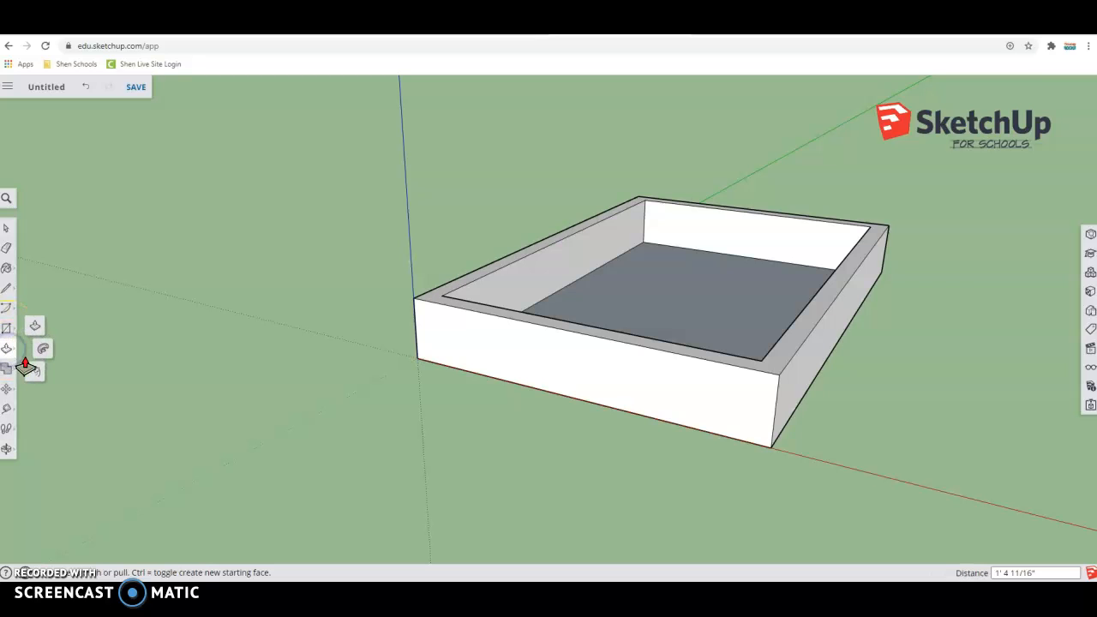
pyautogui.click(35, 372)
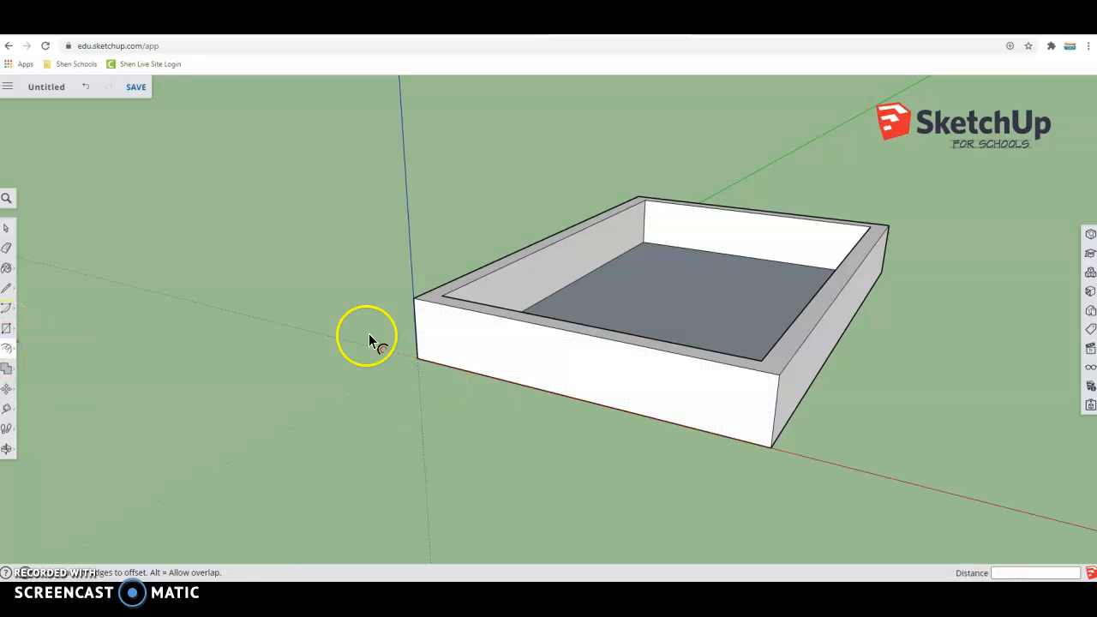
pyautogui.click(9, 358)
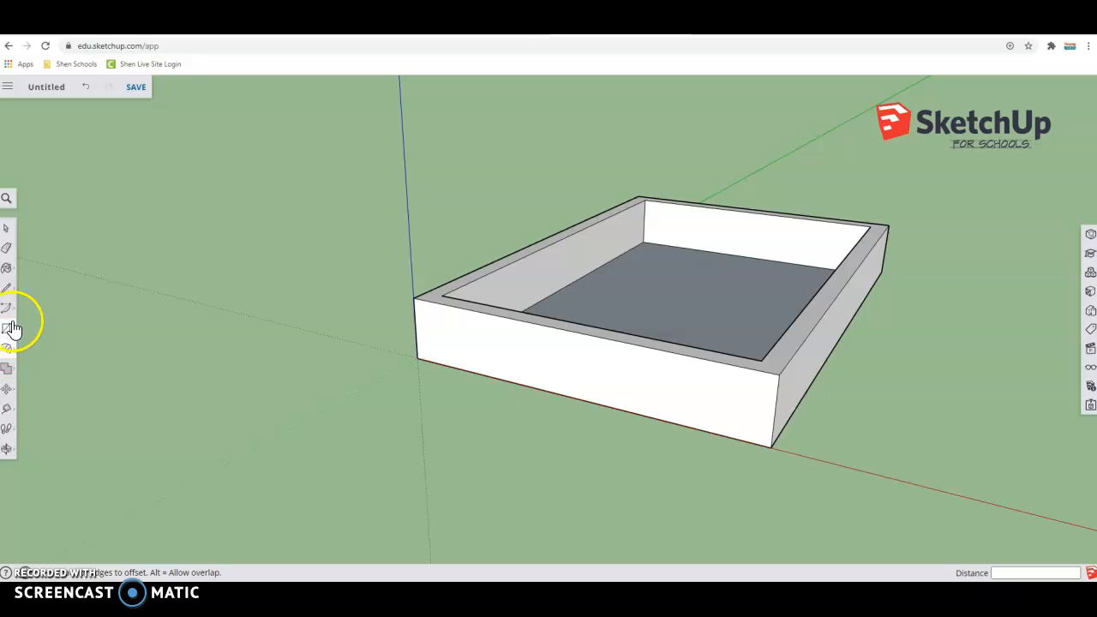
# - Draw a circle with a radius of about 4" on the outer face of the front wall along the red axis
pyautogui.click(9, 336)
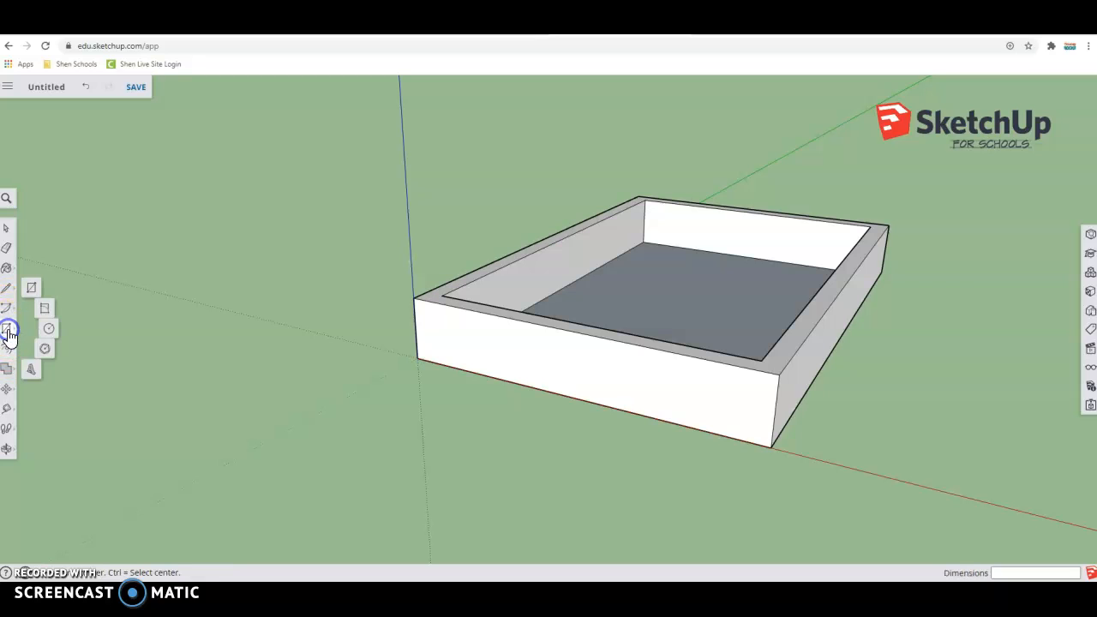
pyautogui.click(54, 332)
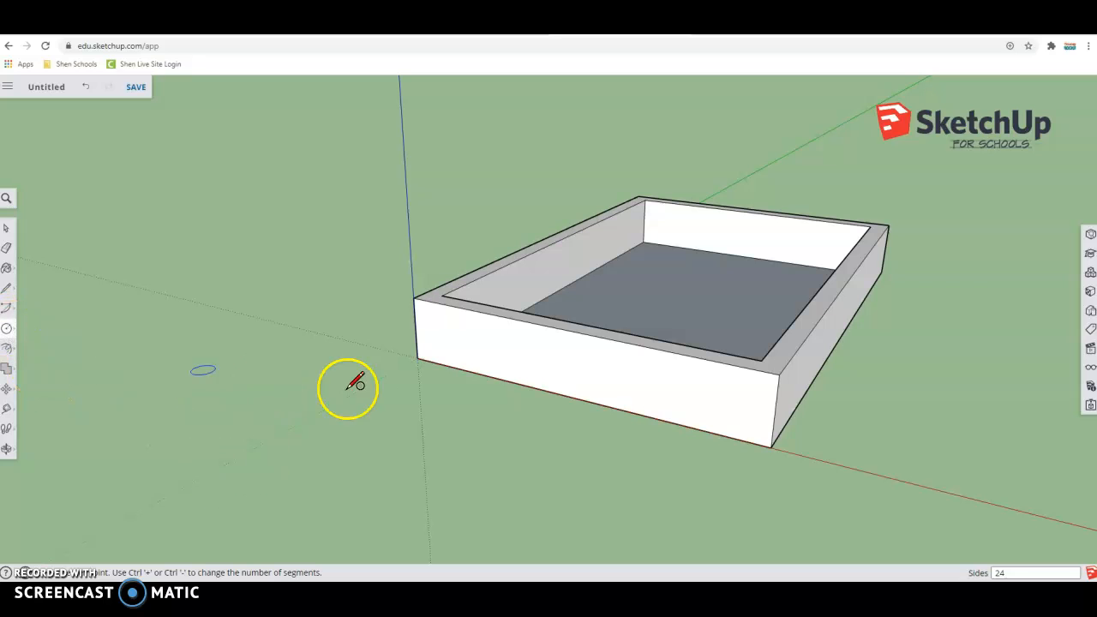
pyautogui.click(560, 356)
pyautogui.click(546, 363)
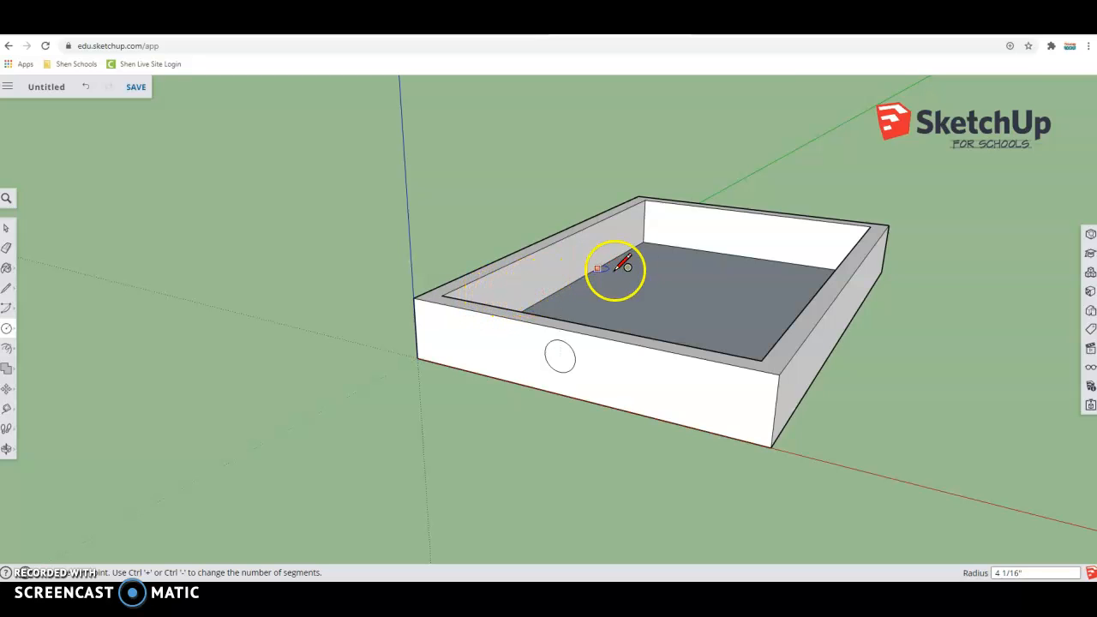
pyautogui.click(714, 273)
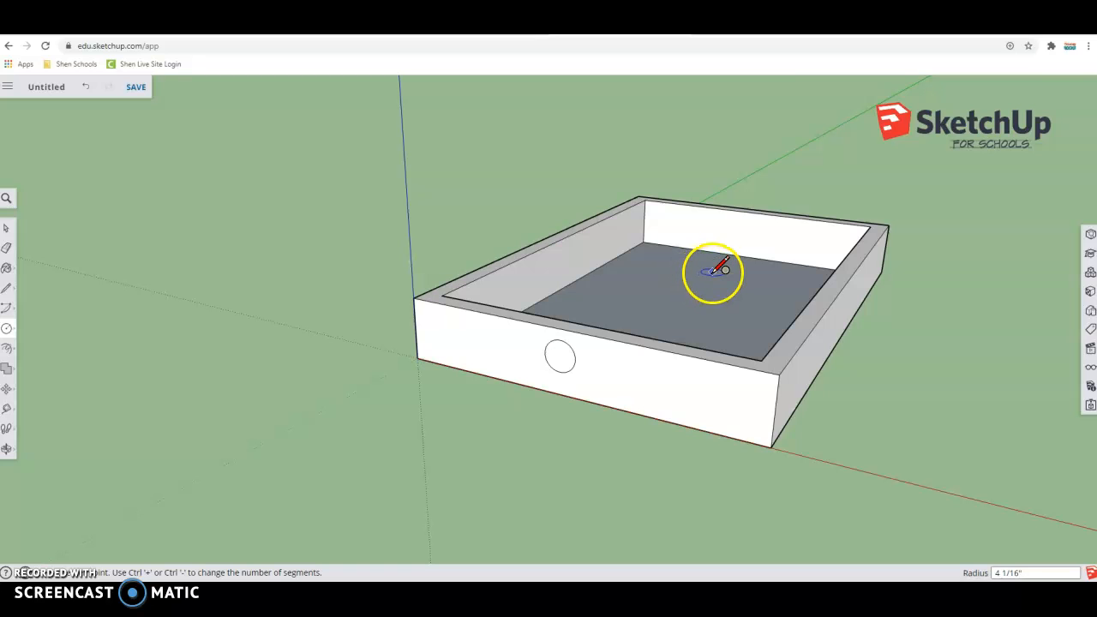